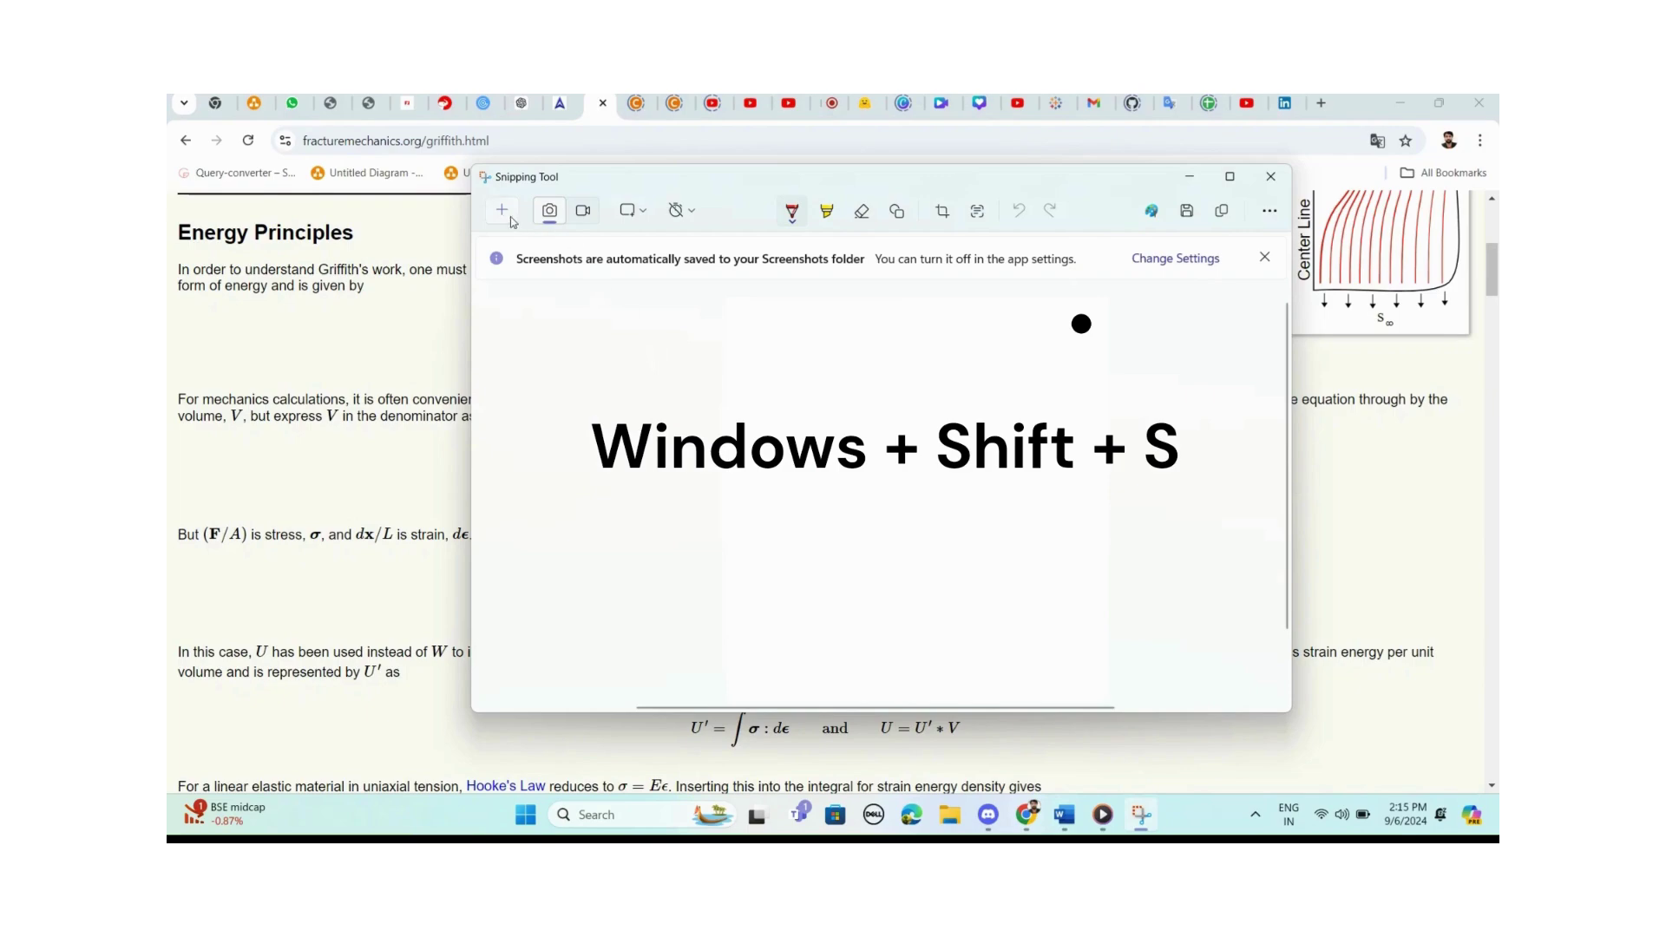
# Step: Capture a new rectangle snip of the W = ∫F·dx(V/AL) work equation on the webpage
pyautogui.click(510, 218)
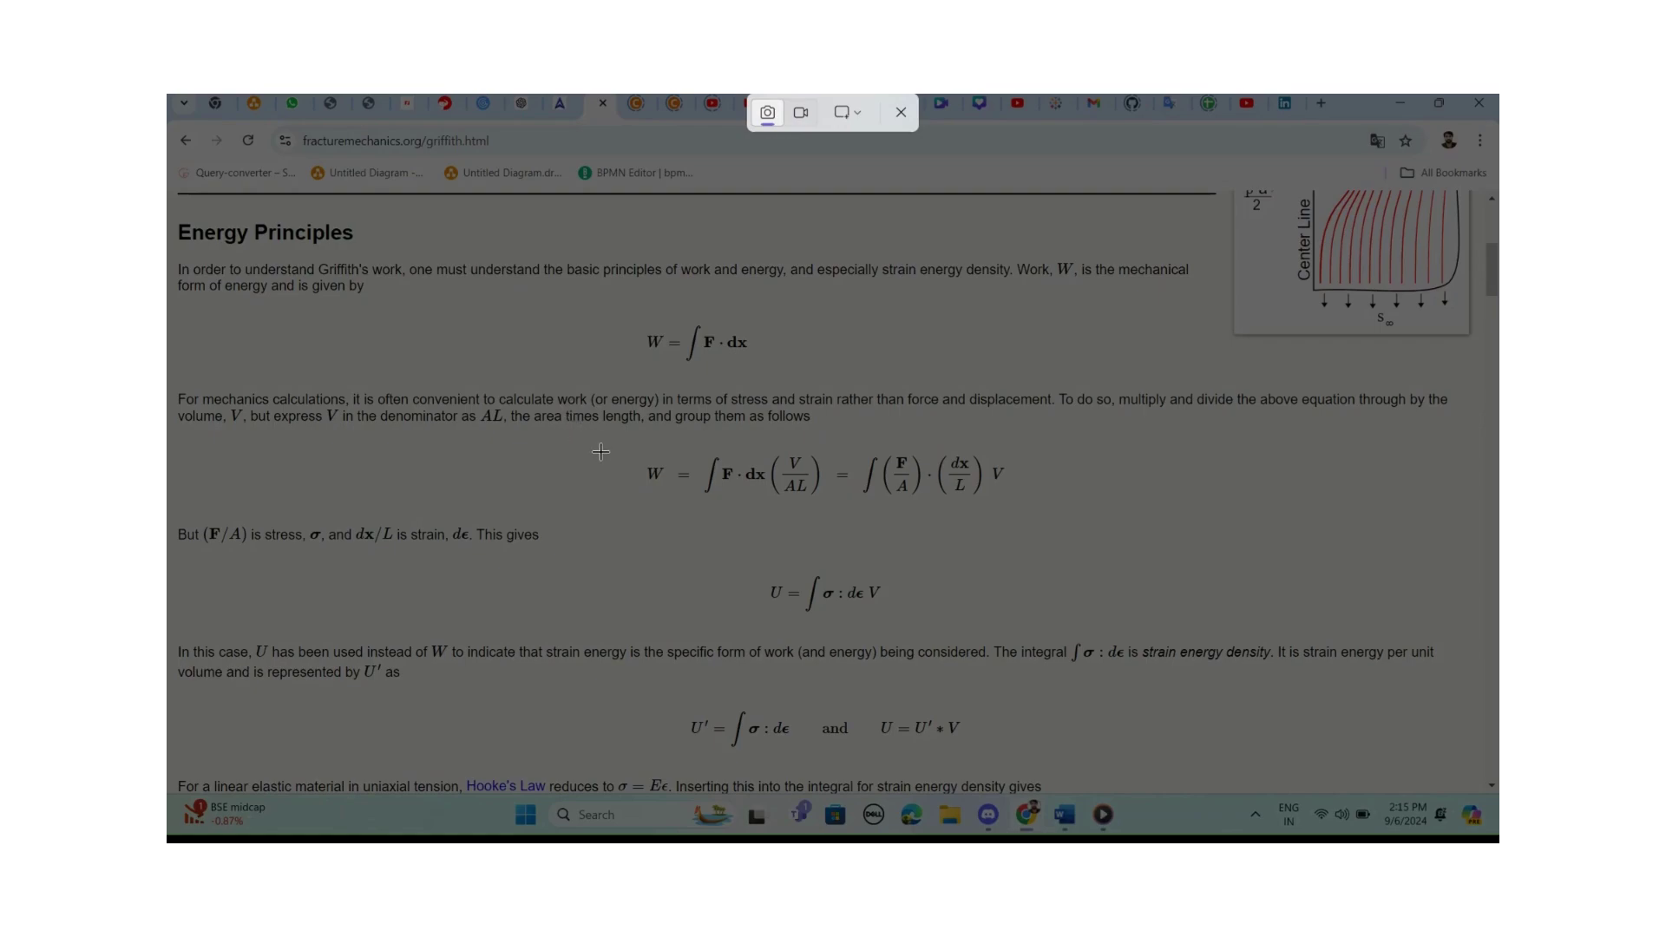
pyautogui.moveTo(611, 452); pyautogui.dragTo(1026, 507)
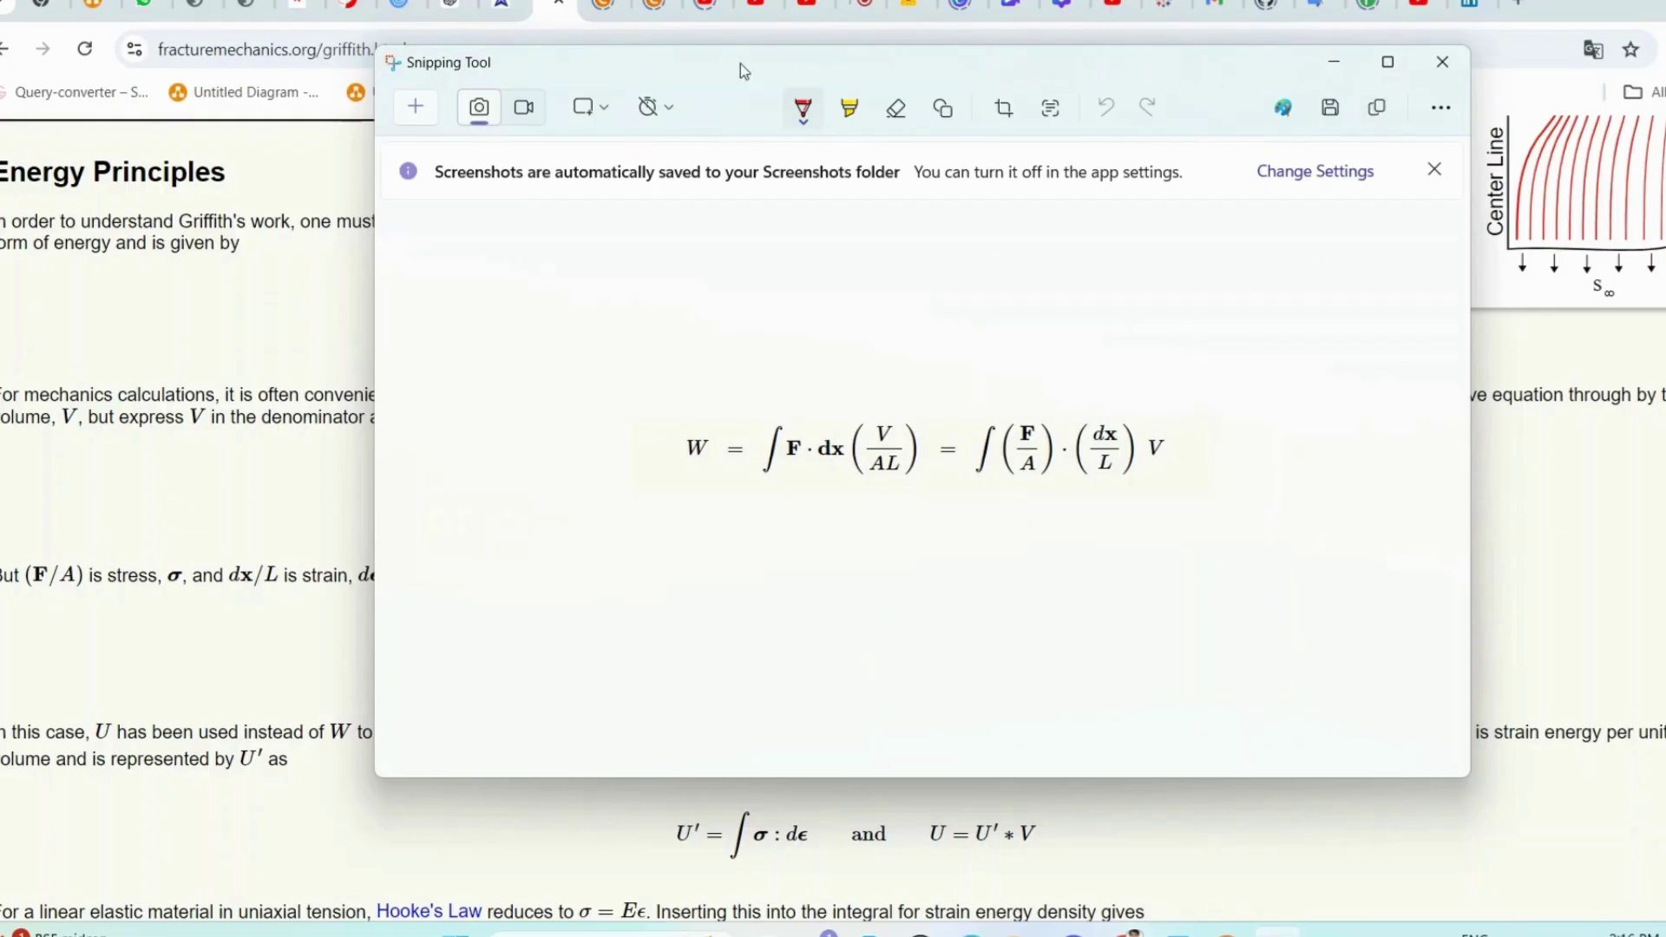
# Step: Send the equation snip to ChatGPT with 'trancribe for me' and copy its transcription reply
pyautogui.click(451, 7)
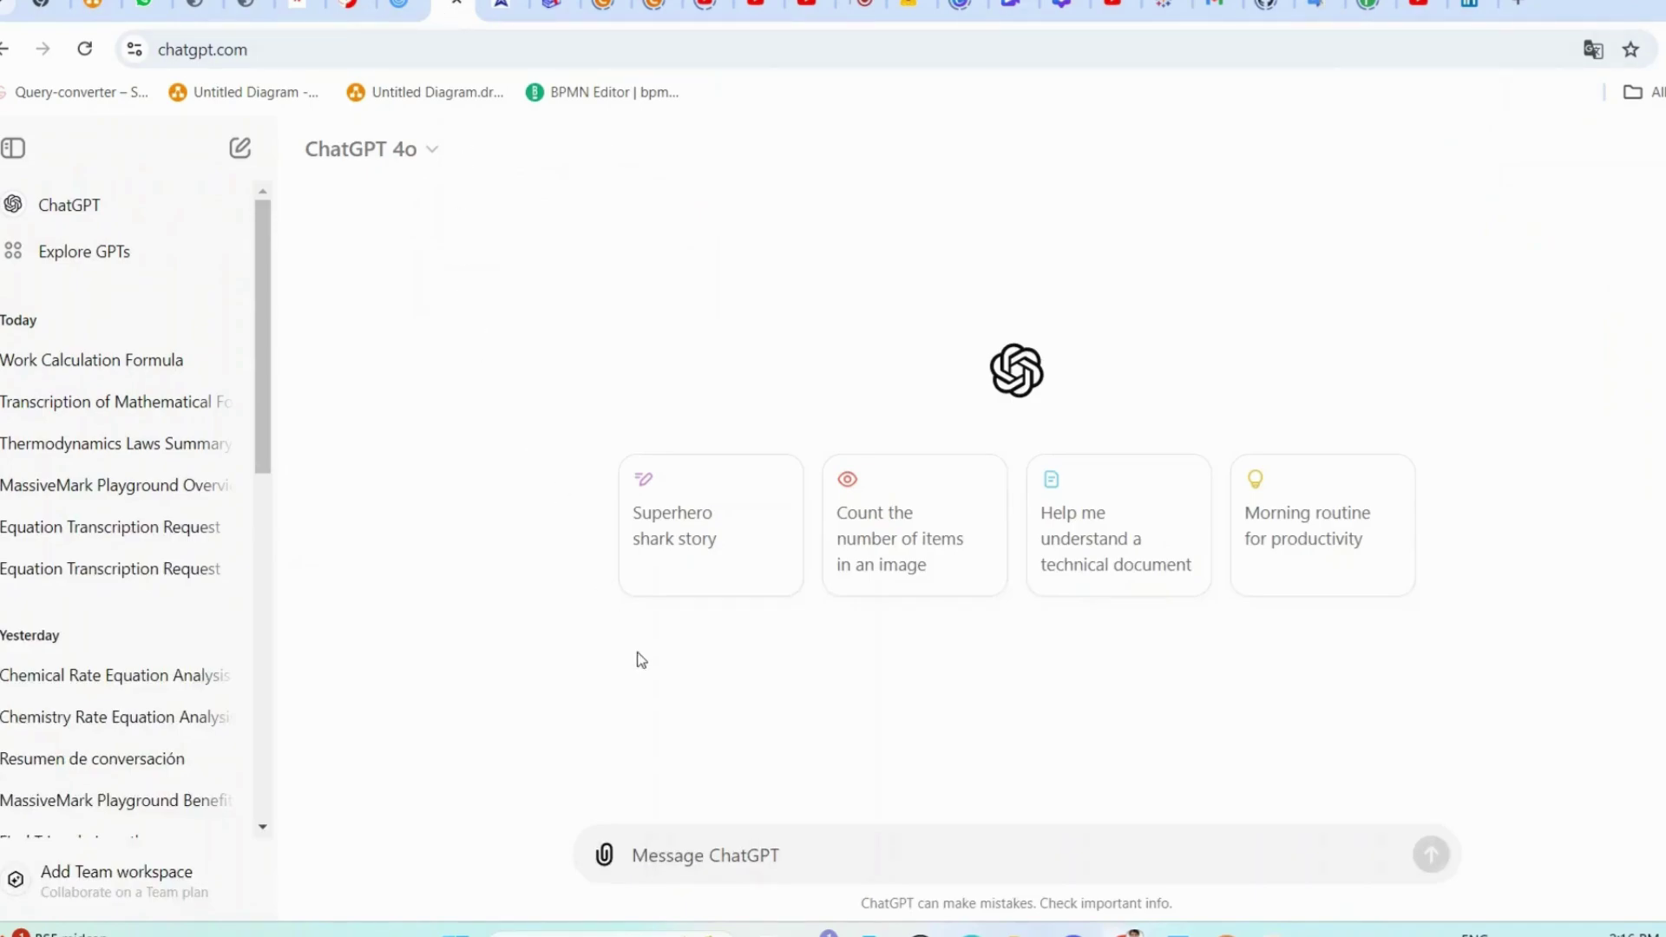
pyautogui.click(688, 872)
pyautogui.hotkey('ctrl', 'v')
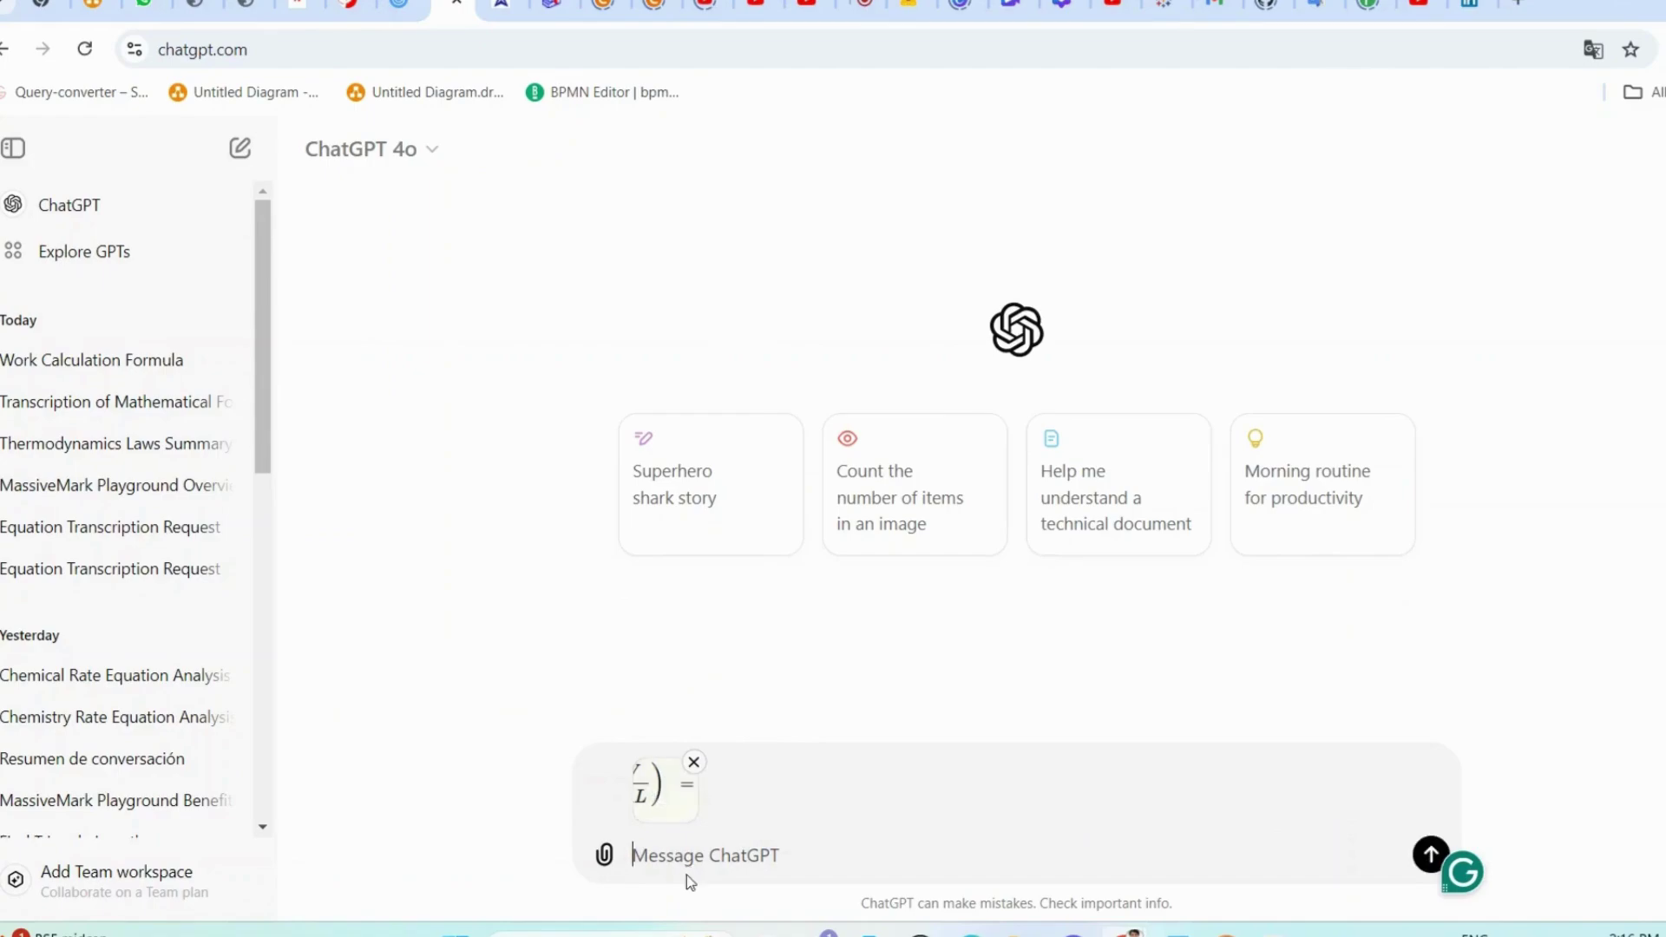
pyautogui.write('tra')
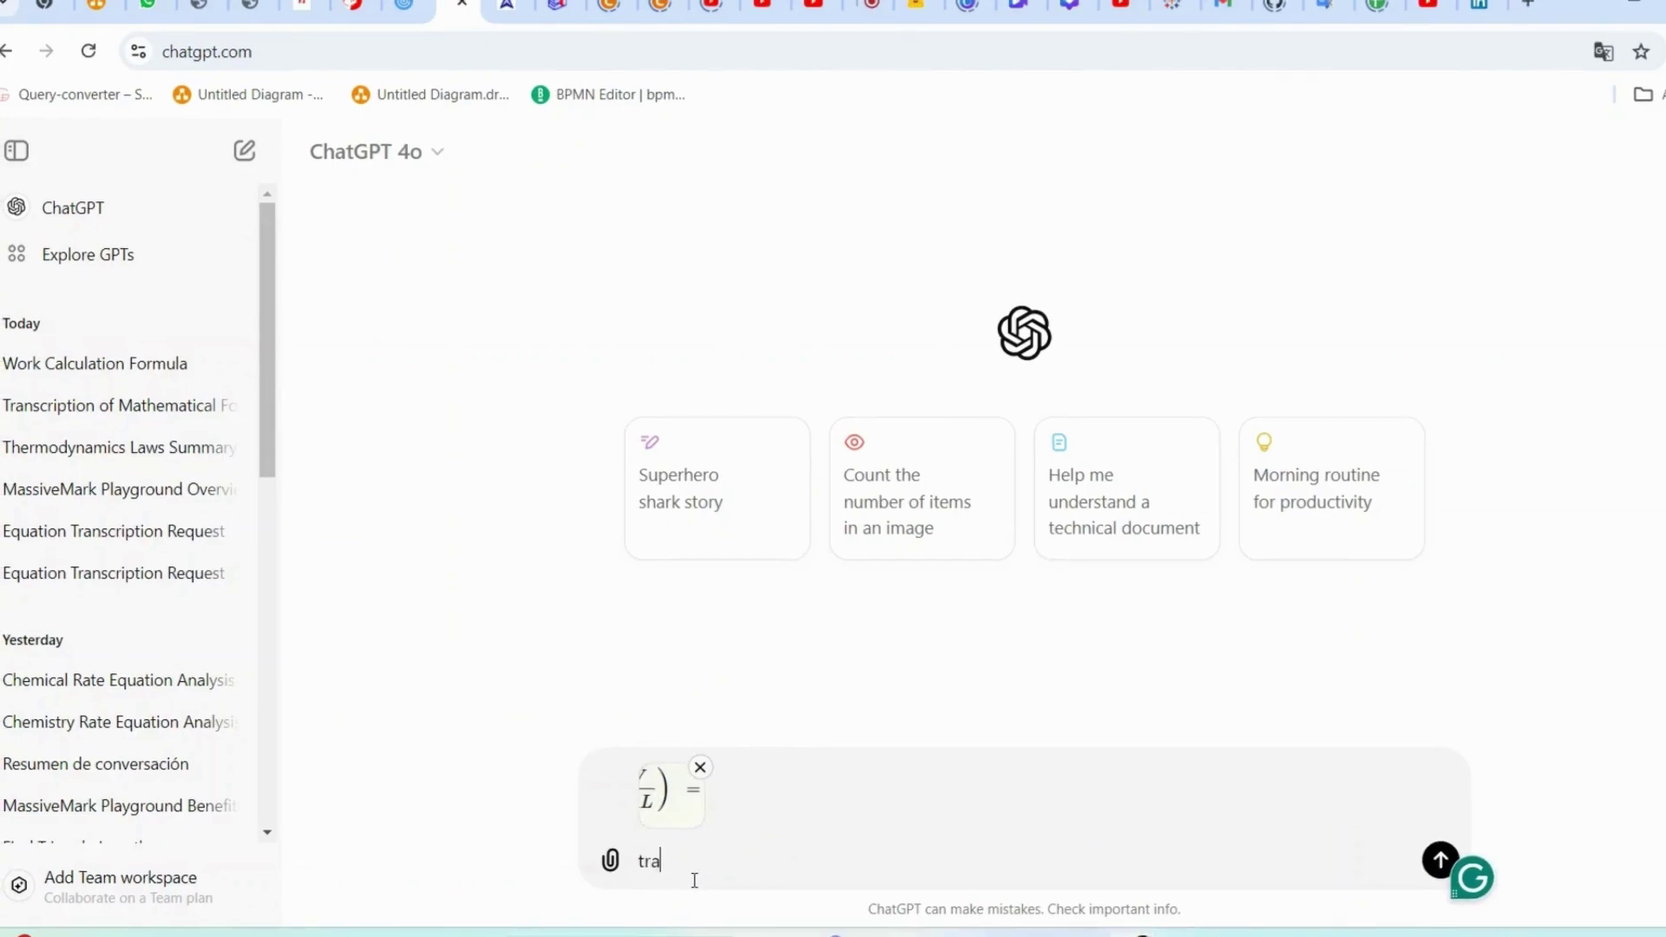
pyautogui.write('ncribe for me')
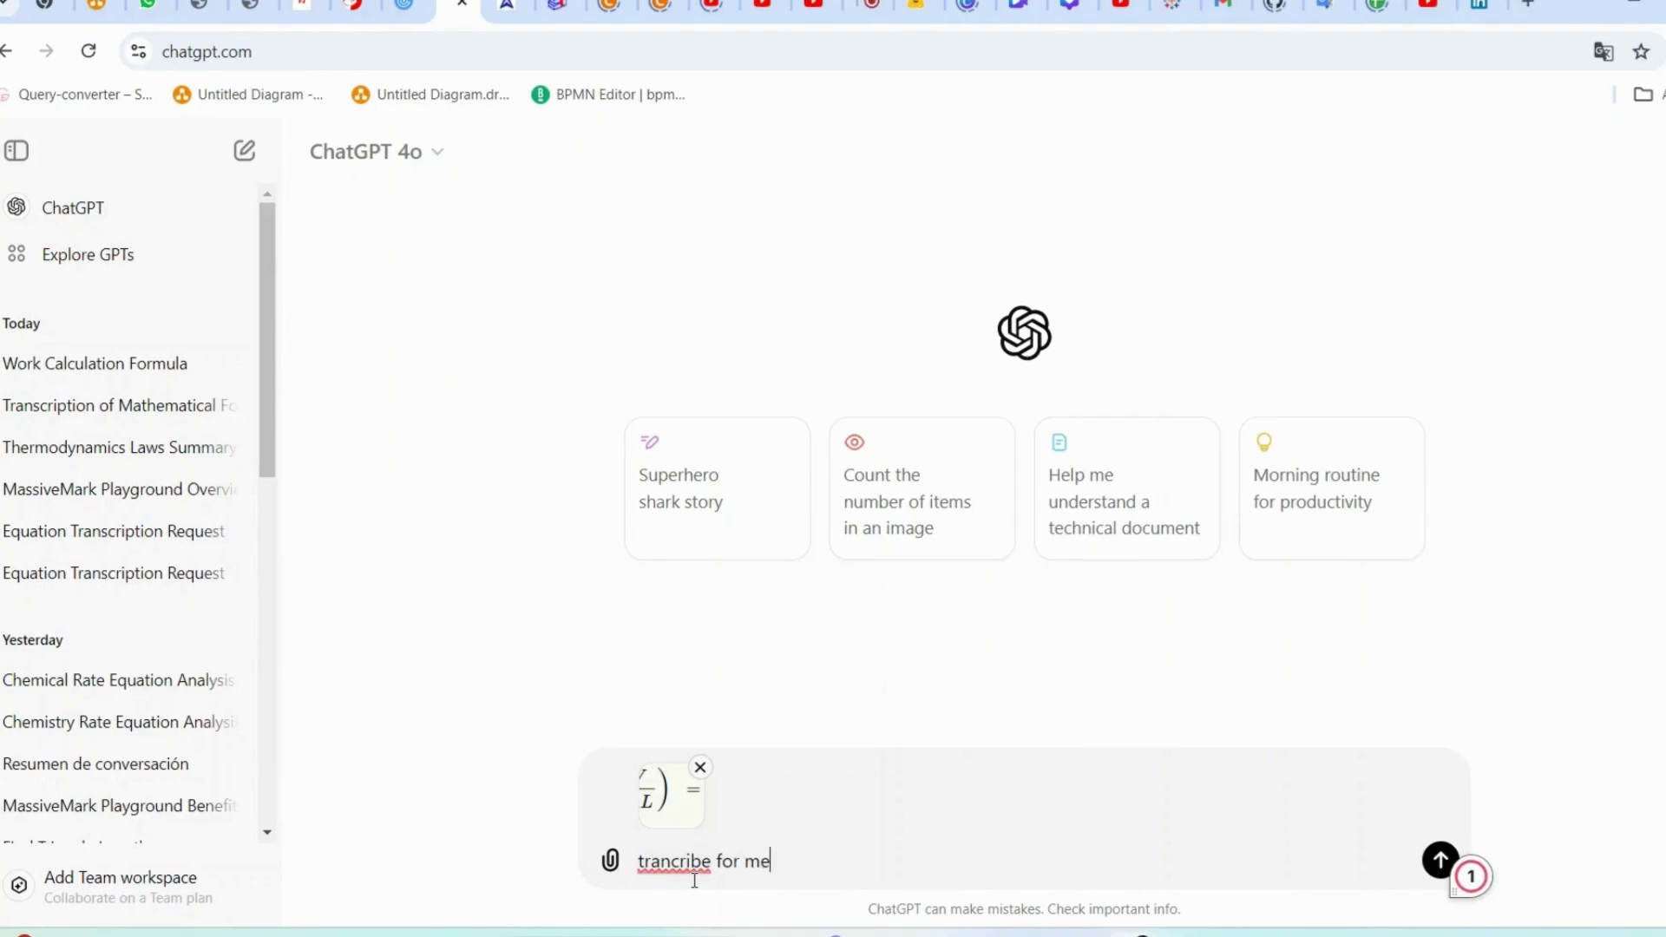
pyautogui.press('Return')
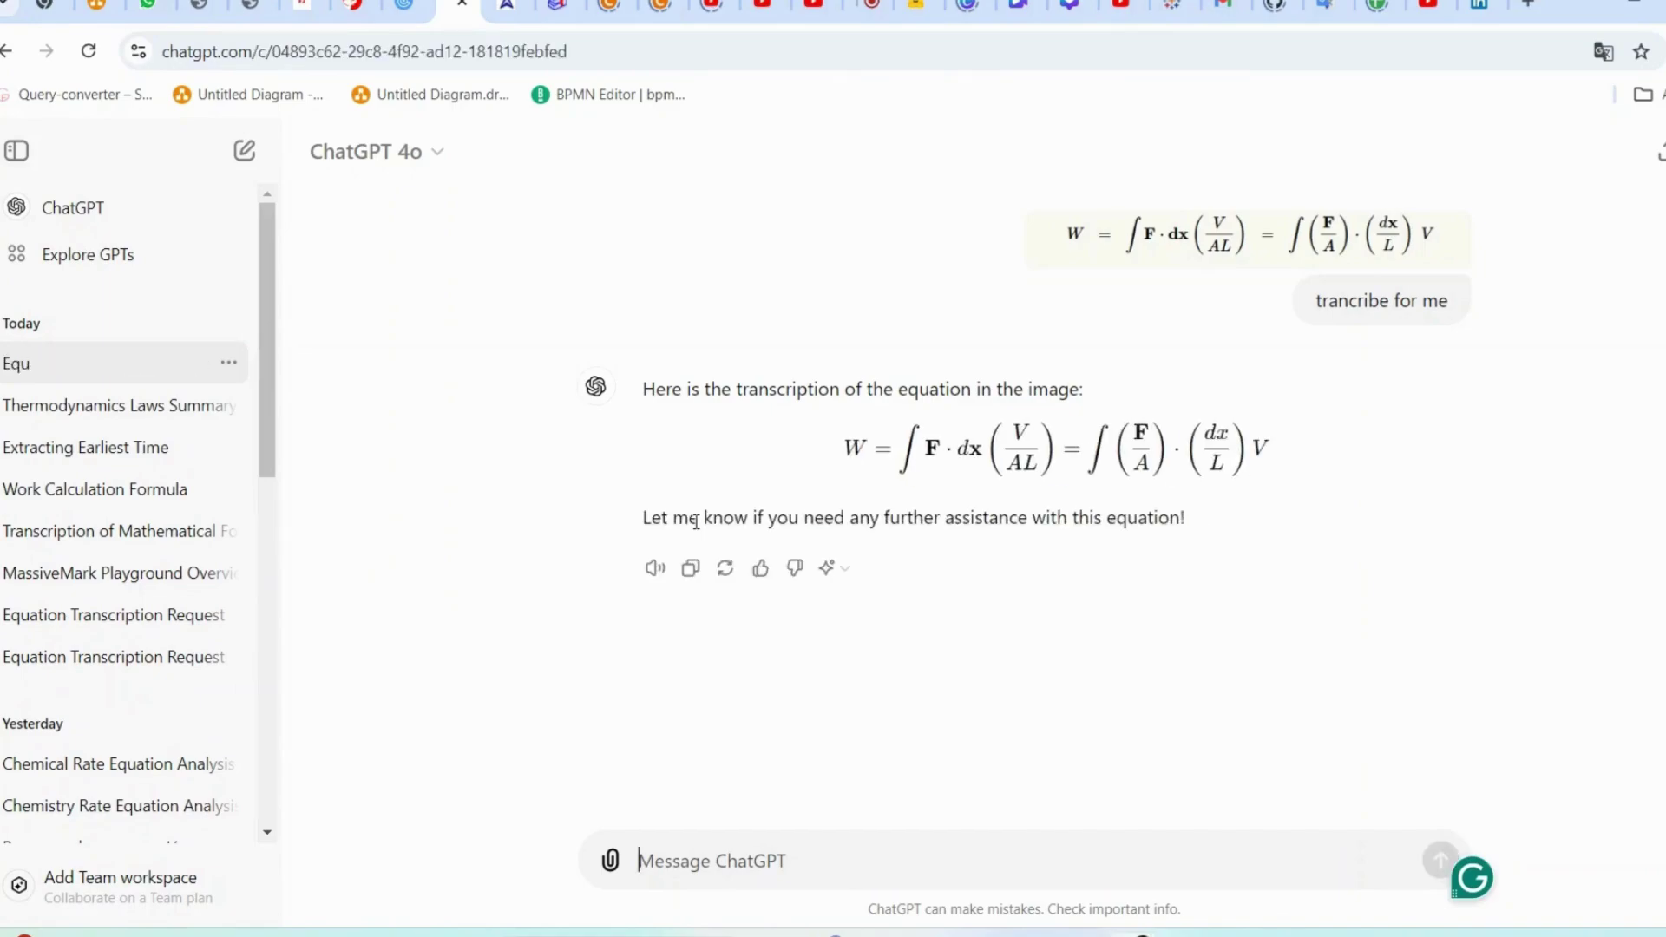
pyautogui.click(691, 573)
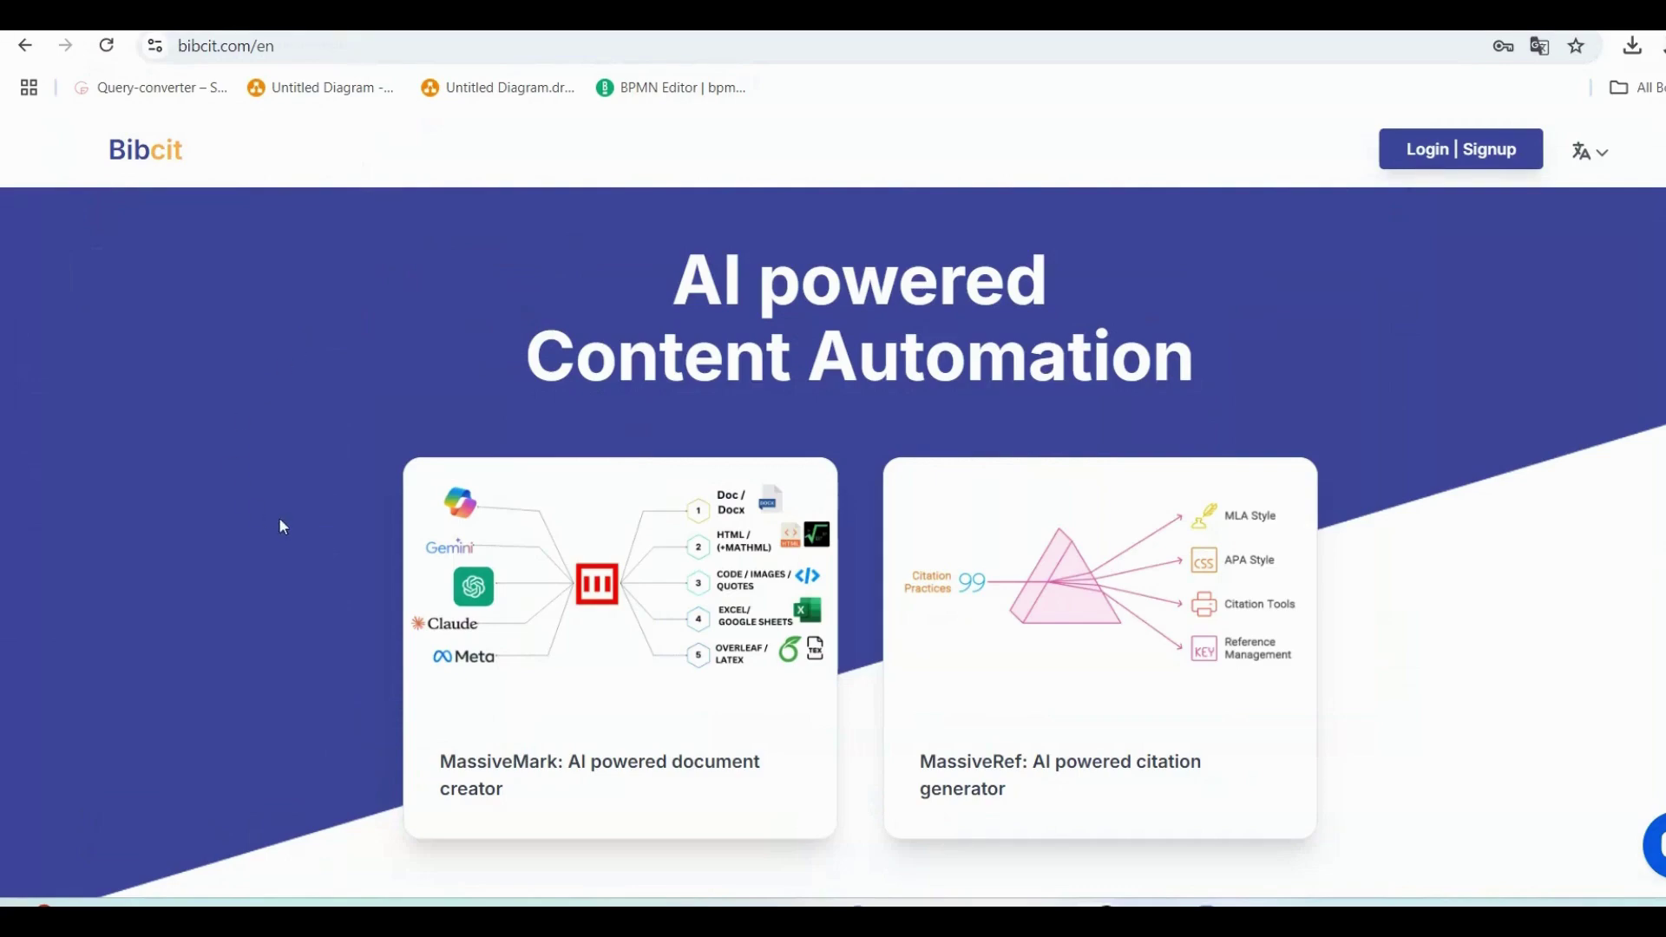
# Step: Open the MassiveMark Playground from the MassiveMark card's Try Now on bibcit.com
pyautogui.moveTo(524, 585)
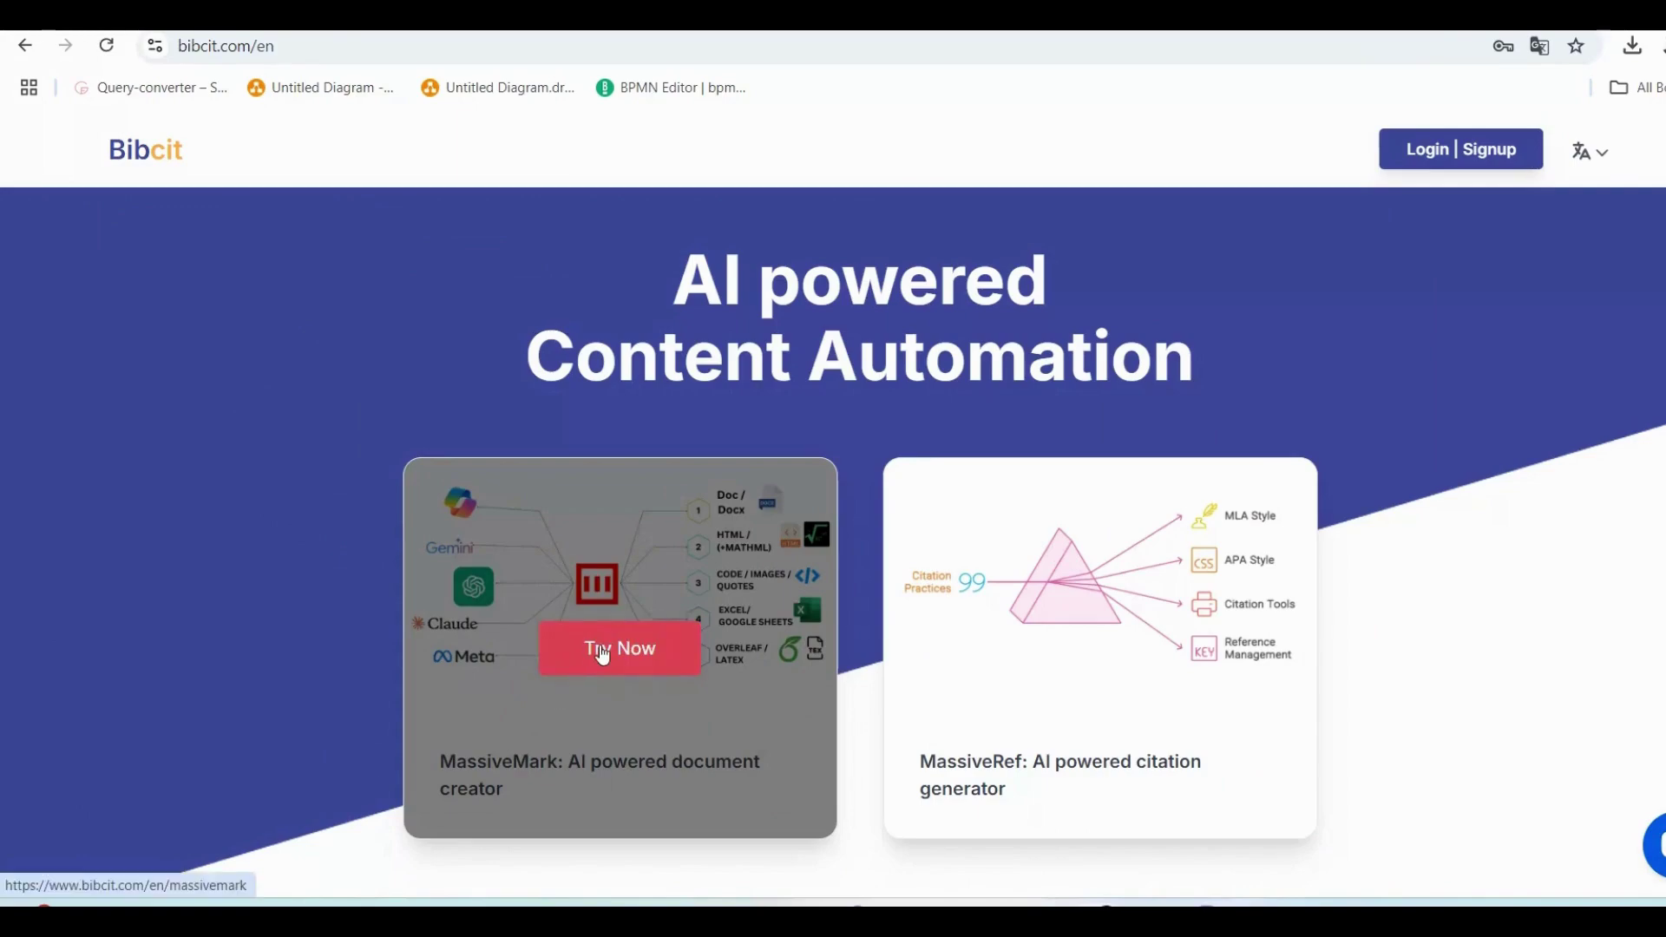
pyautogui.click(602, 655)
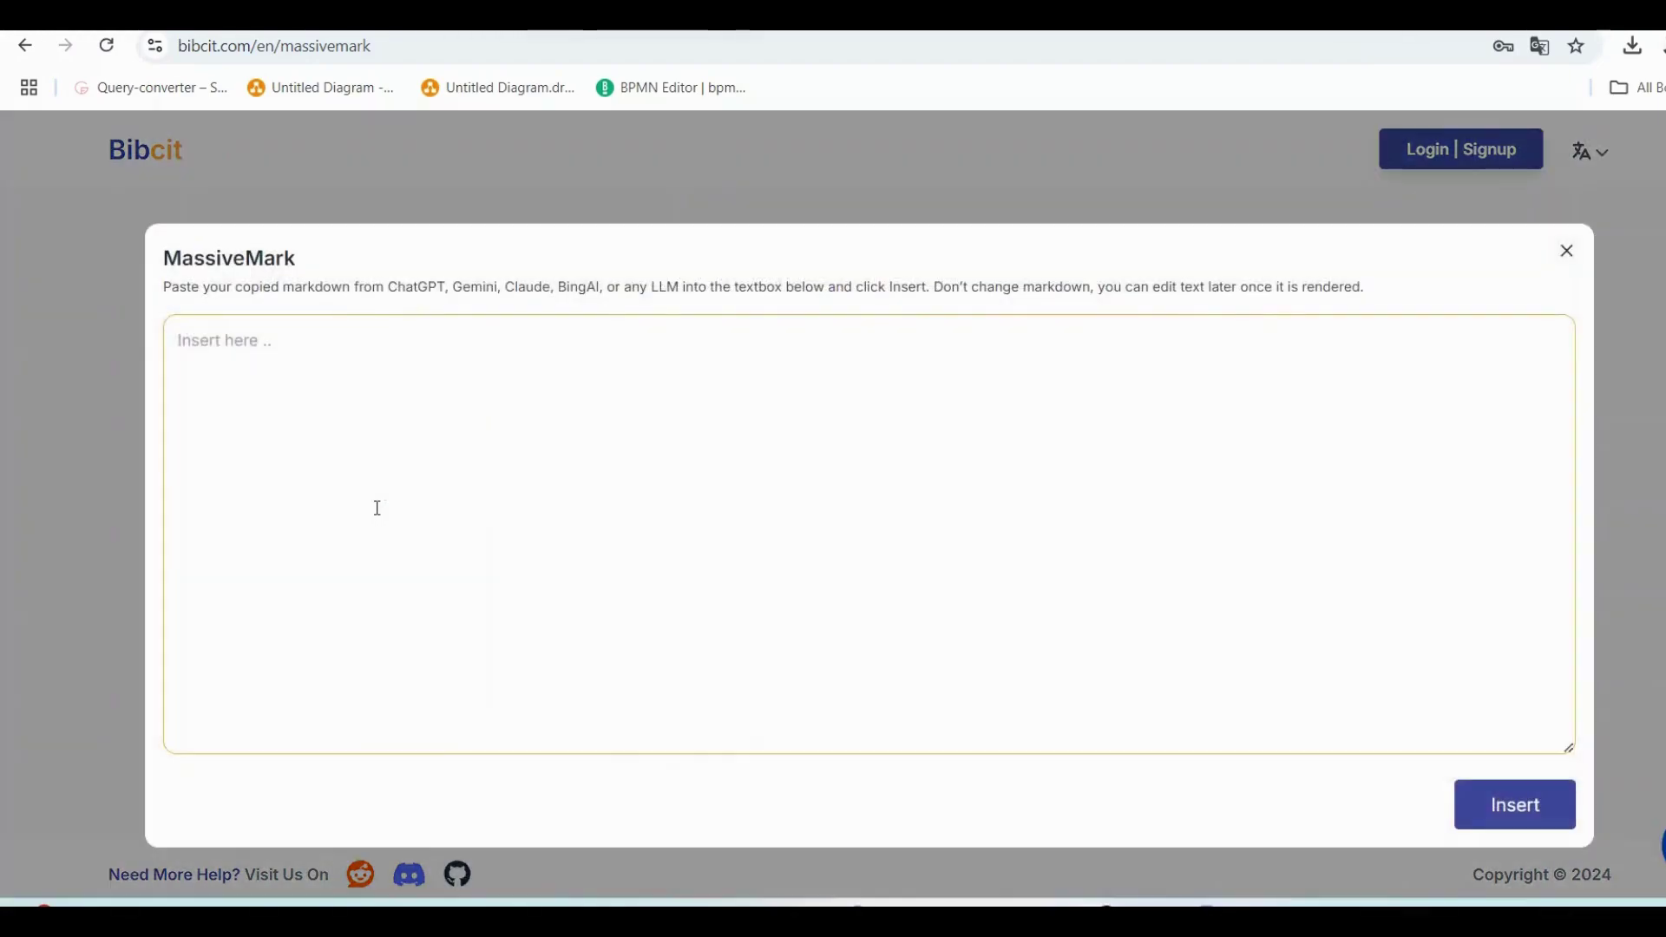
# Step: Paste ChatGPT's transcription into the markdown box and insert it so the W equation renders
pyautogui.rightClick(205, 351)
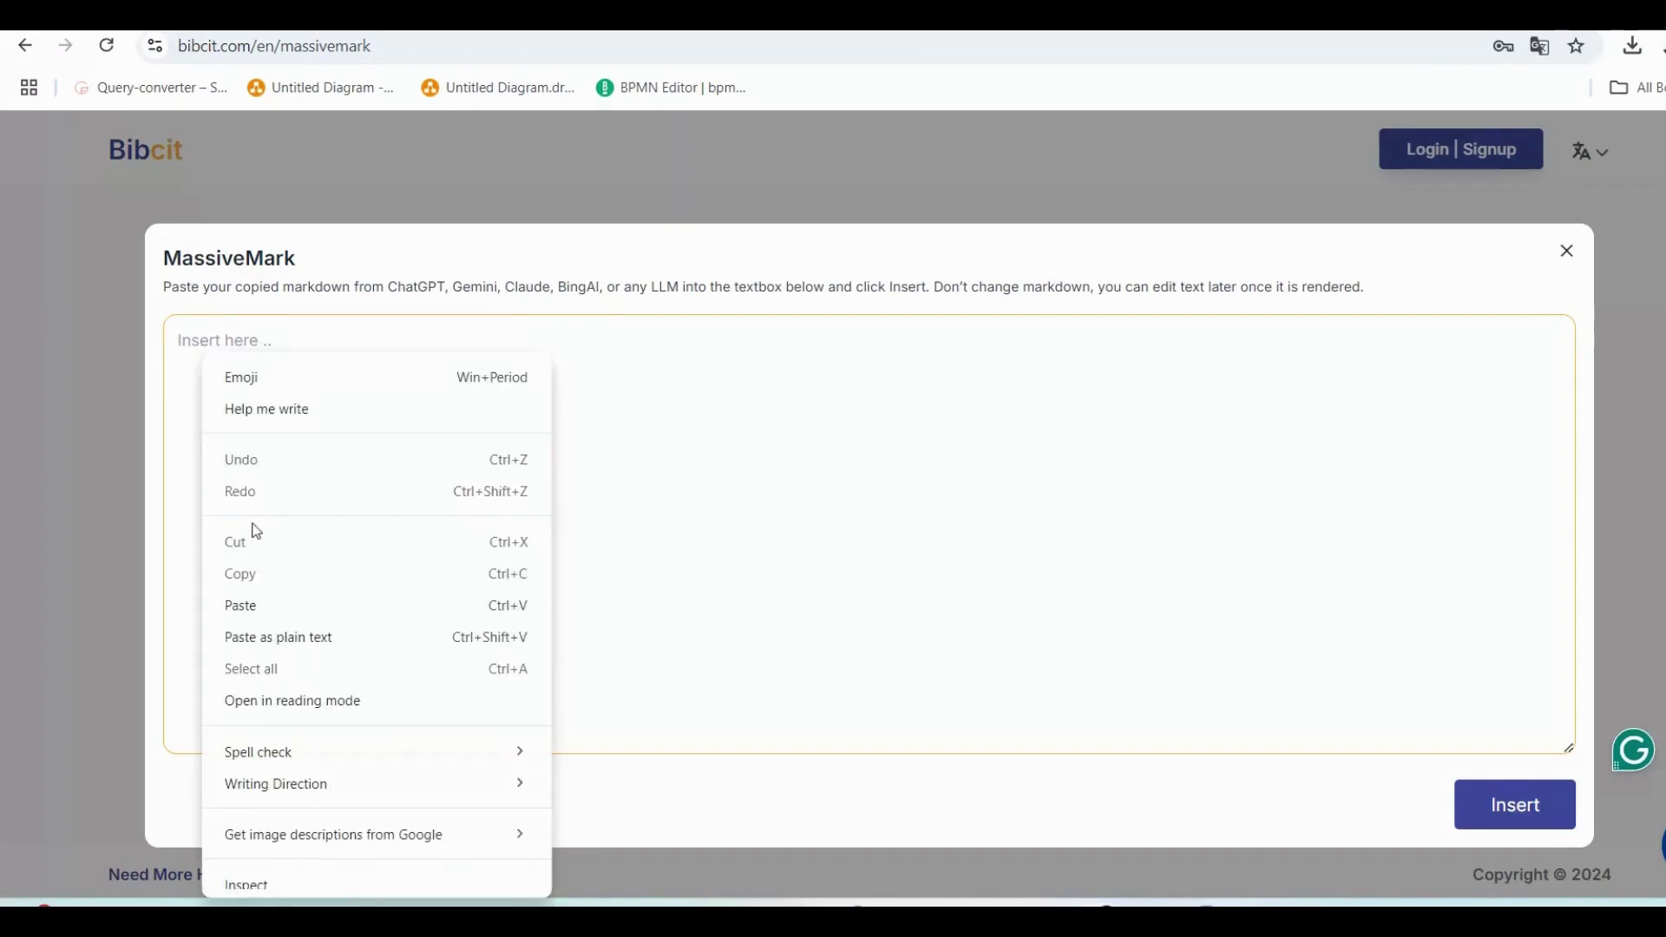
pyautogui.click(251, 612)
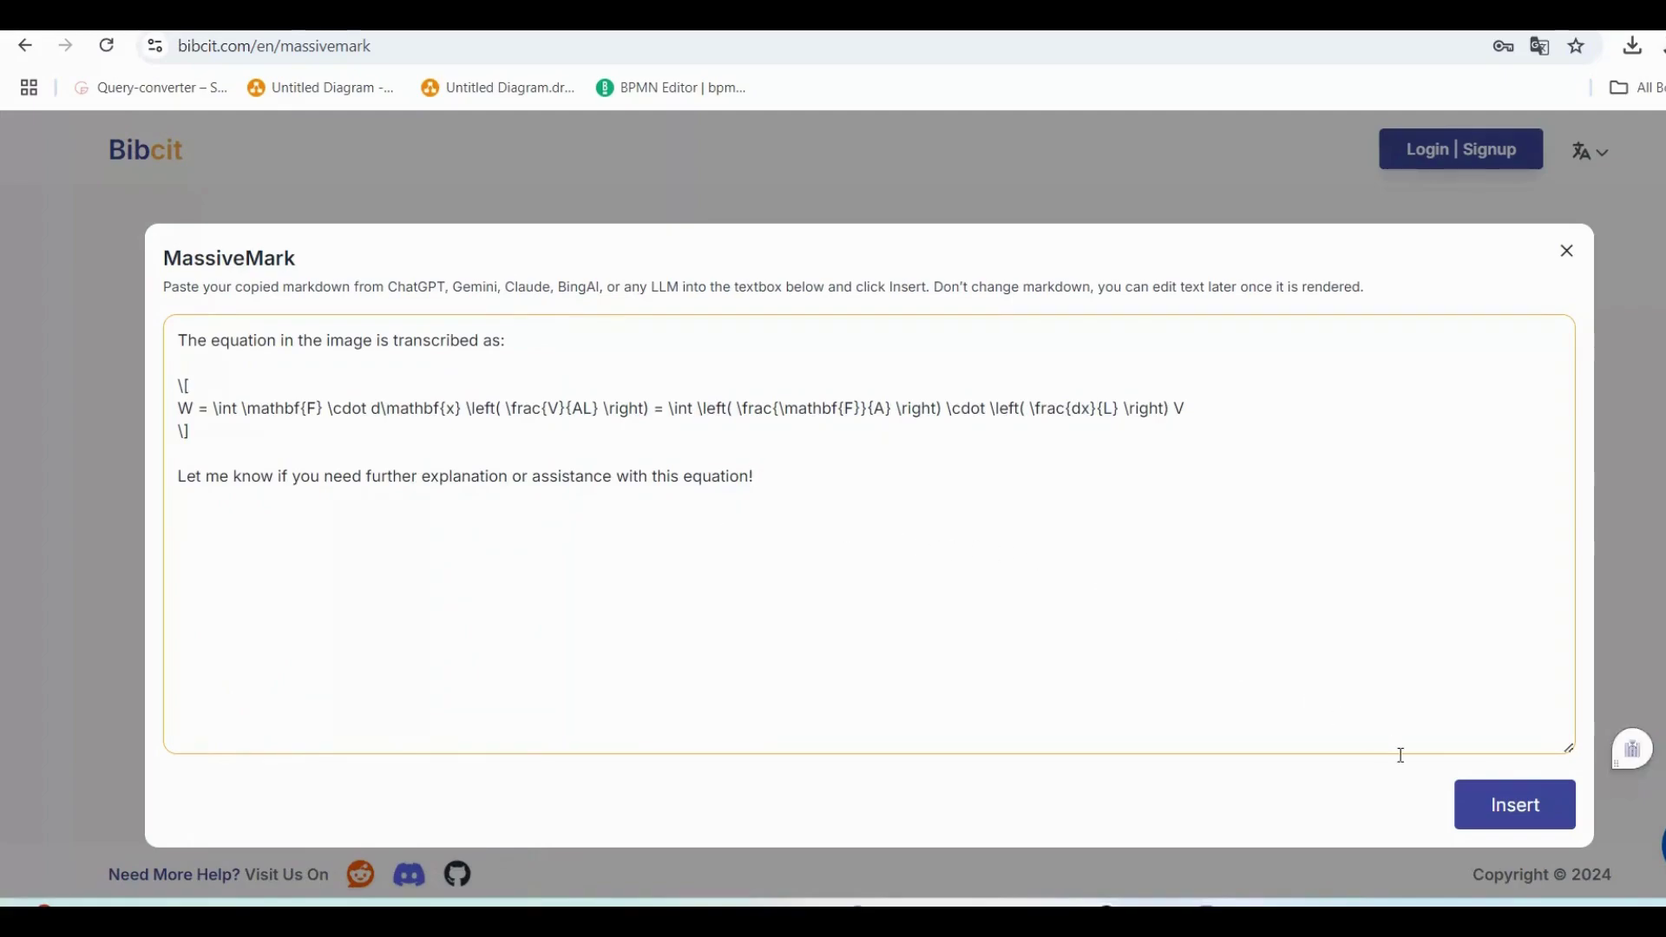
pyautogui.click(1507, 812)
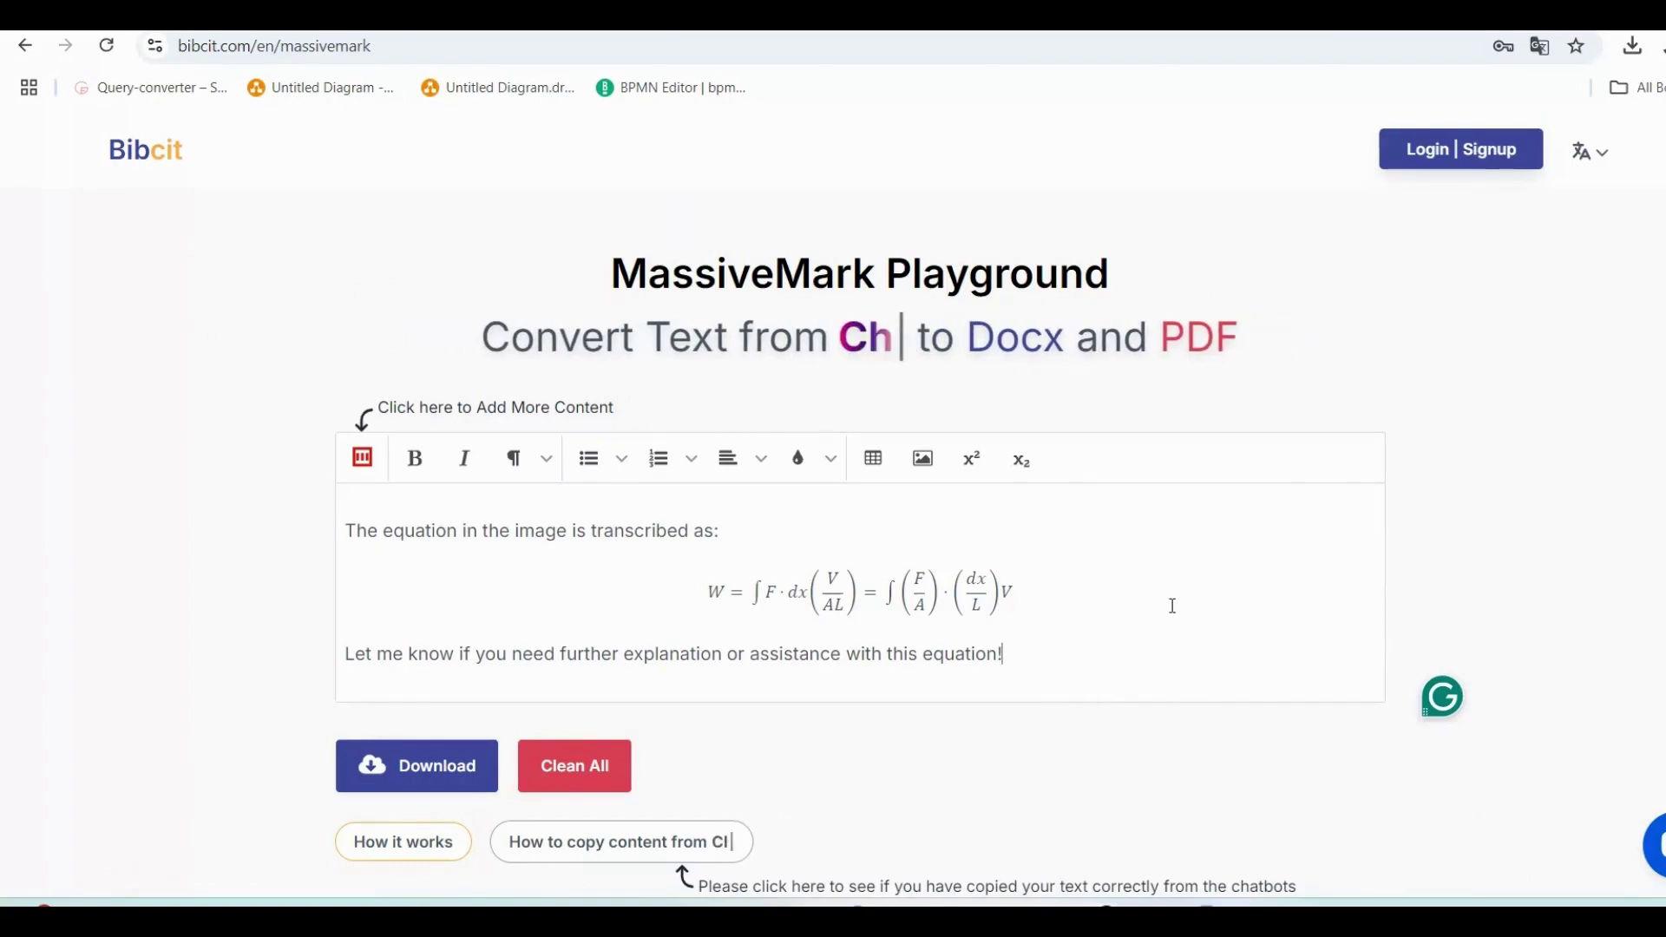
# Step: Make the reply's opening line bold in the editor
pyautogui.scroll(-1, 1173, 606)
pyautogui.scroll(1, 1173, 605)
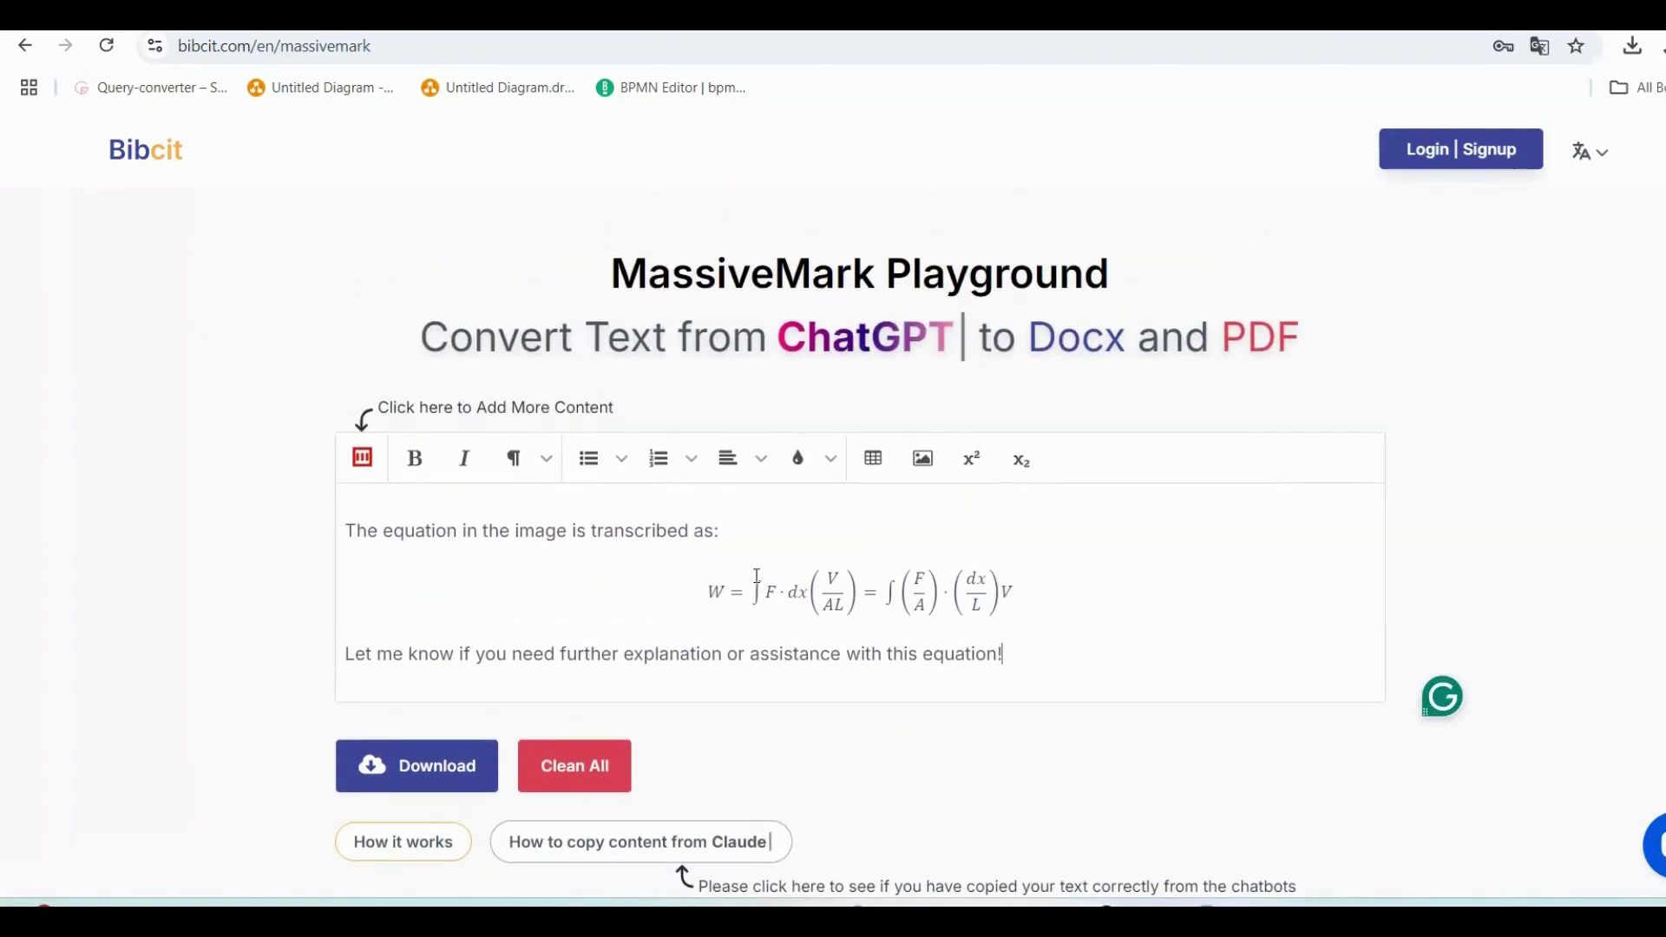
pyautogui.scroll(-1, 742, 580)
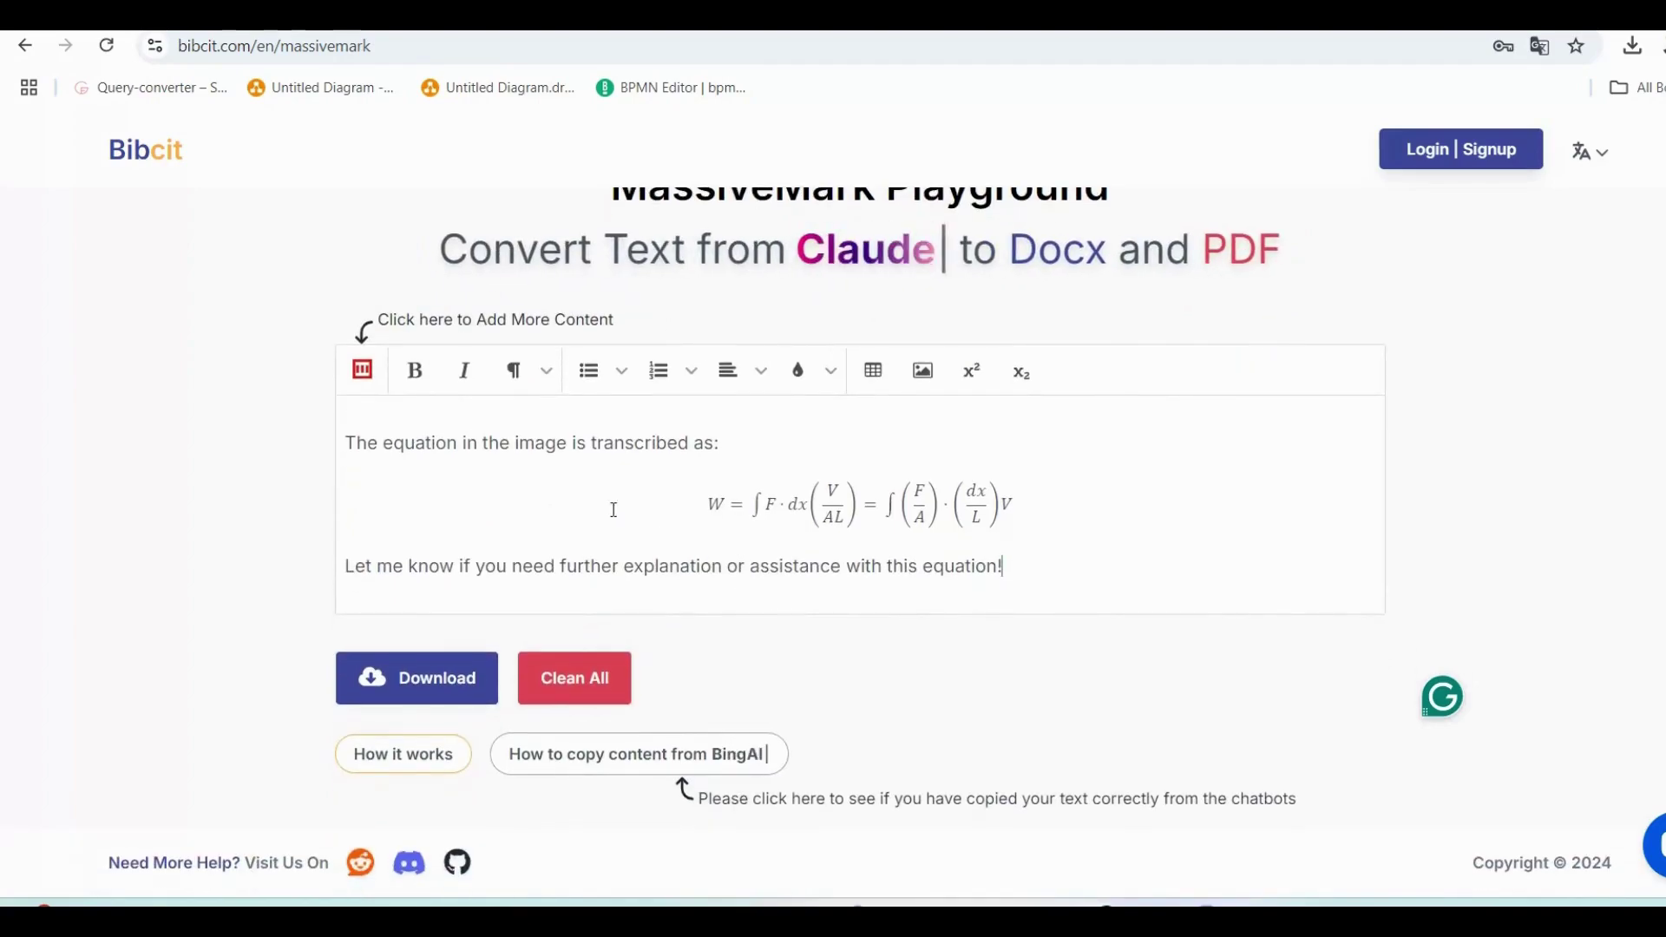
pyautogui.moveTo(346, 441); pyautogui.dragTo(687, 466)
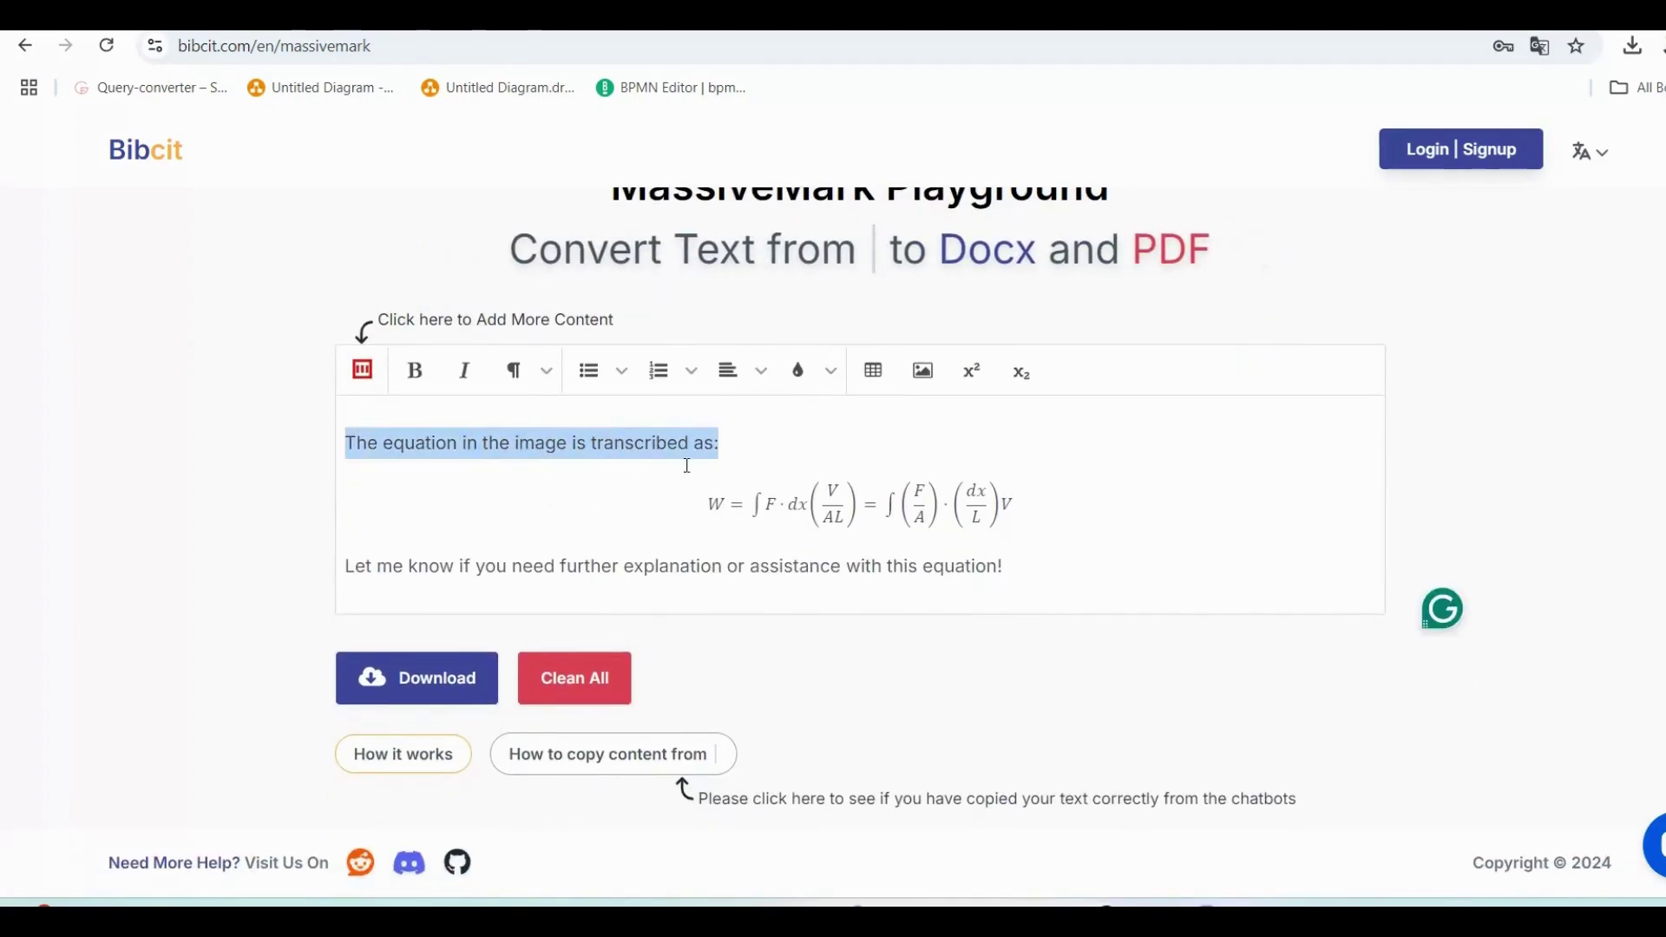
pyautogui.click(418, 373)
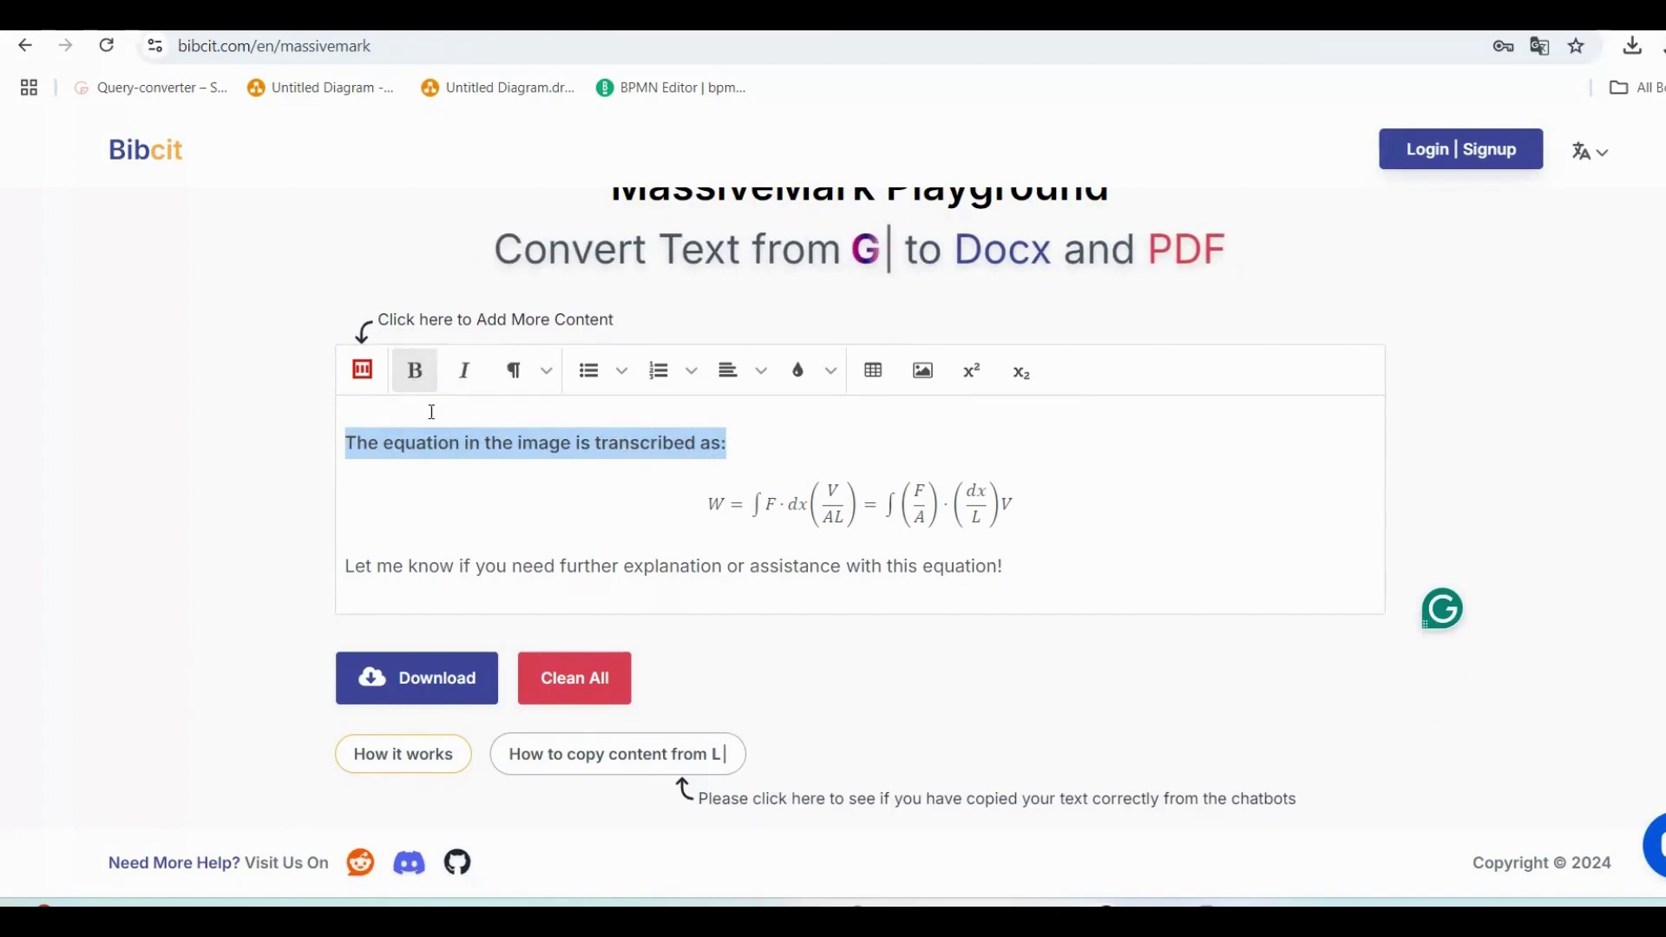
pyautogui.click(467, 501)
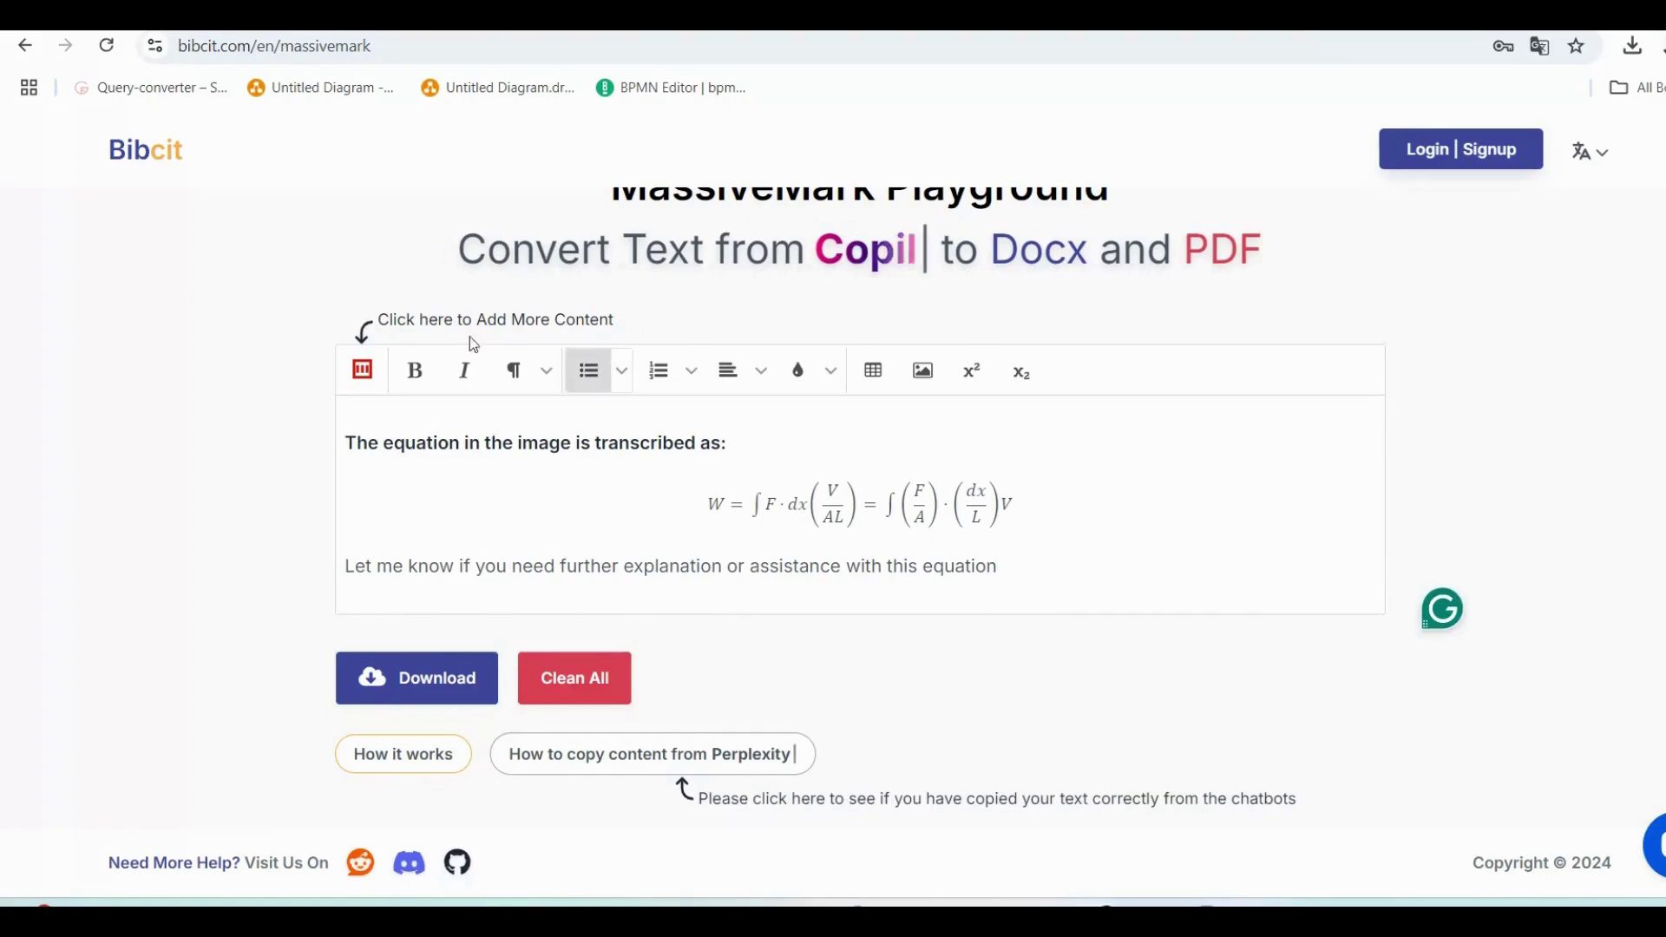
pyautogui.click(363, 371)
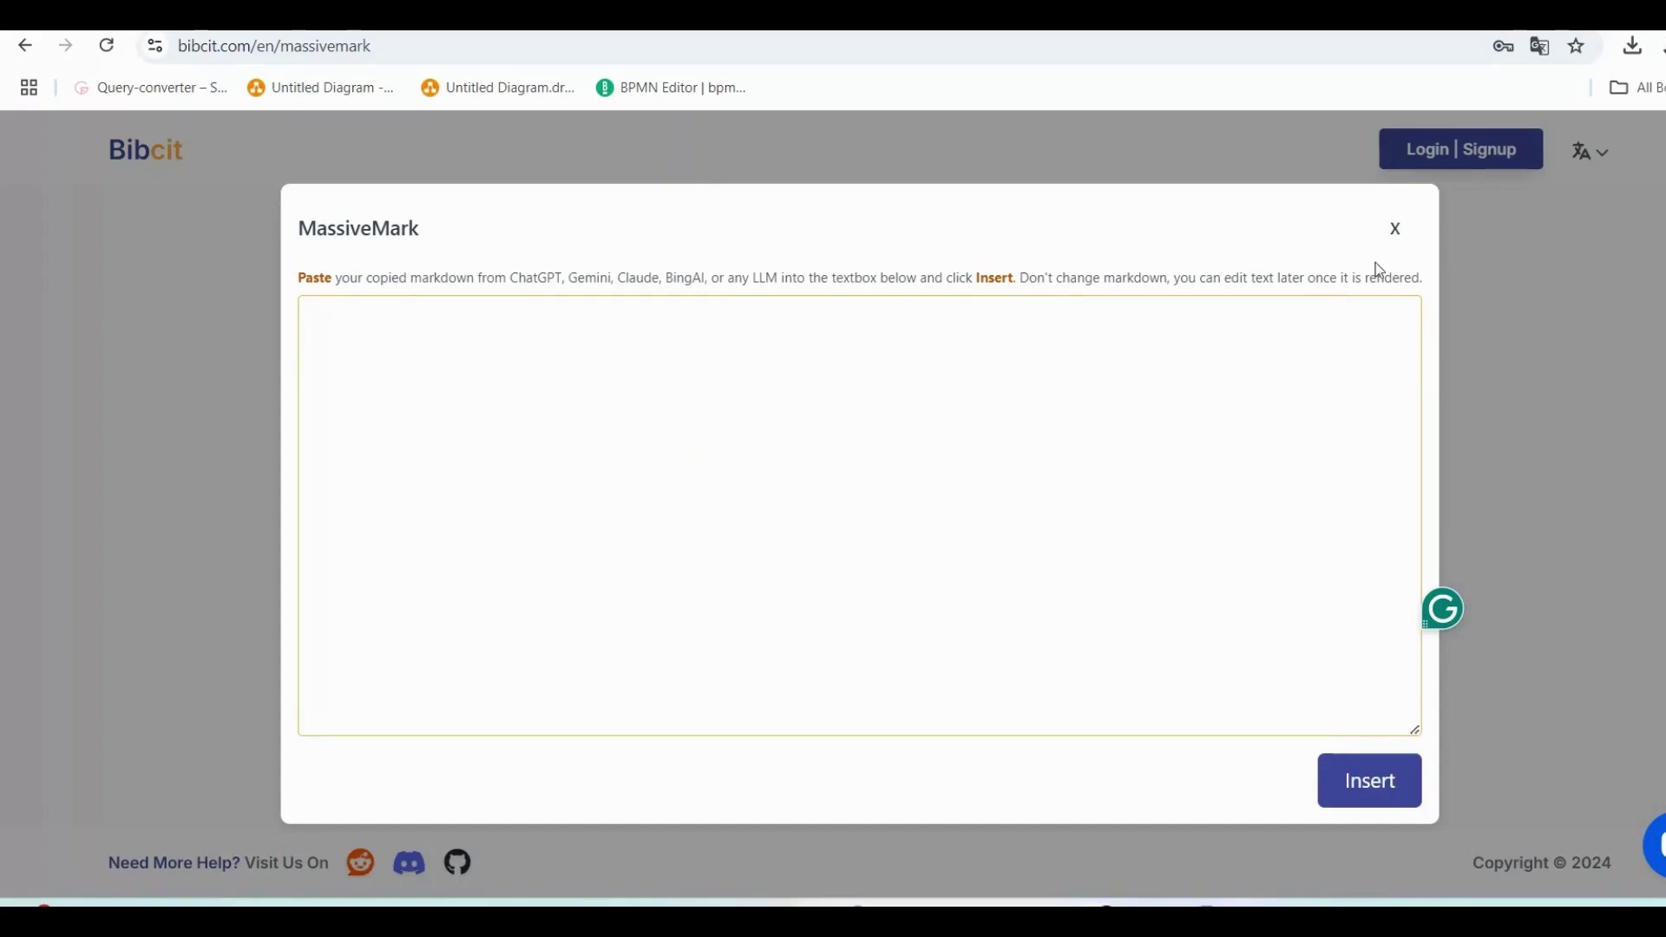
pyautogui.click(1394, 228)
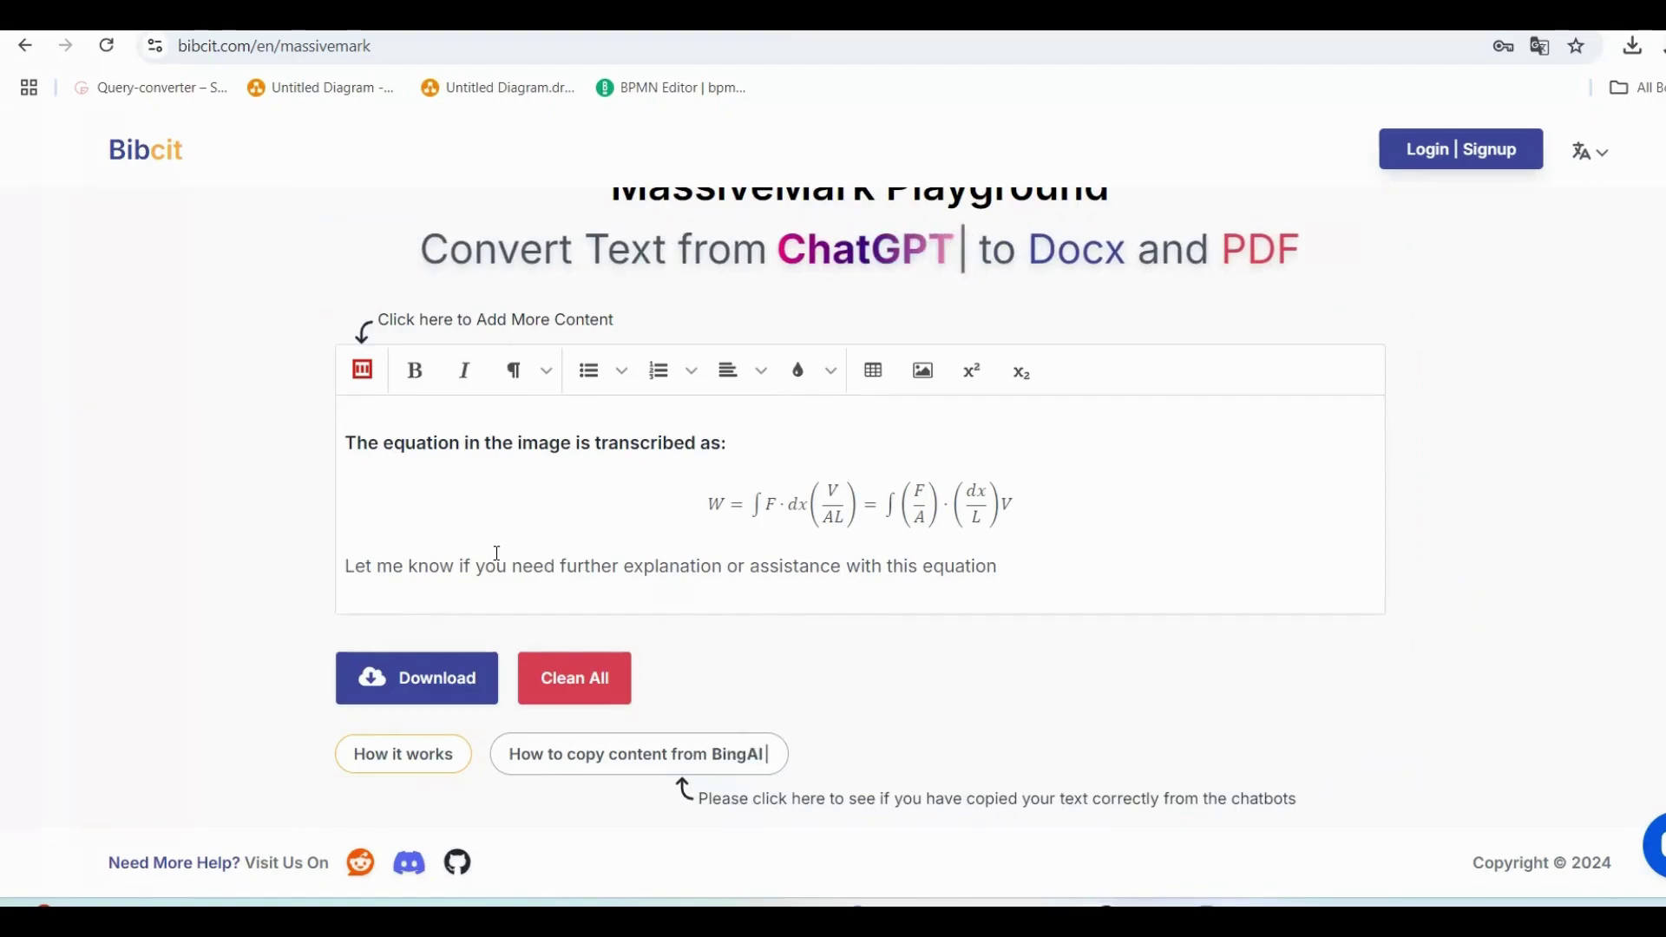
# Step: Show the Download as Docx, Download as PDF and Save for Later choices
pyautogui.click(430, 675)
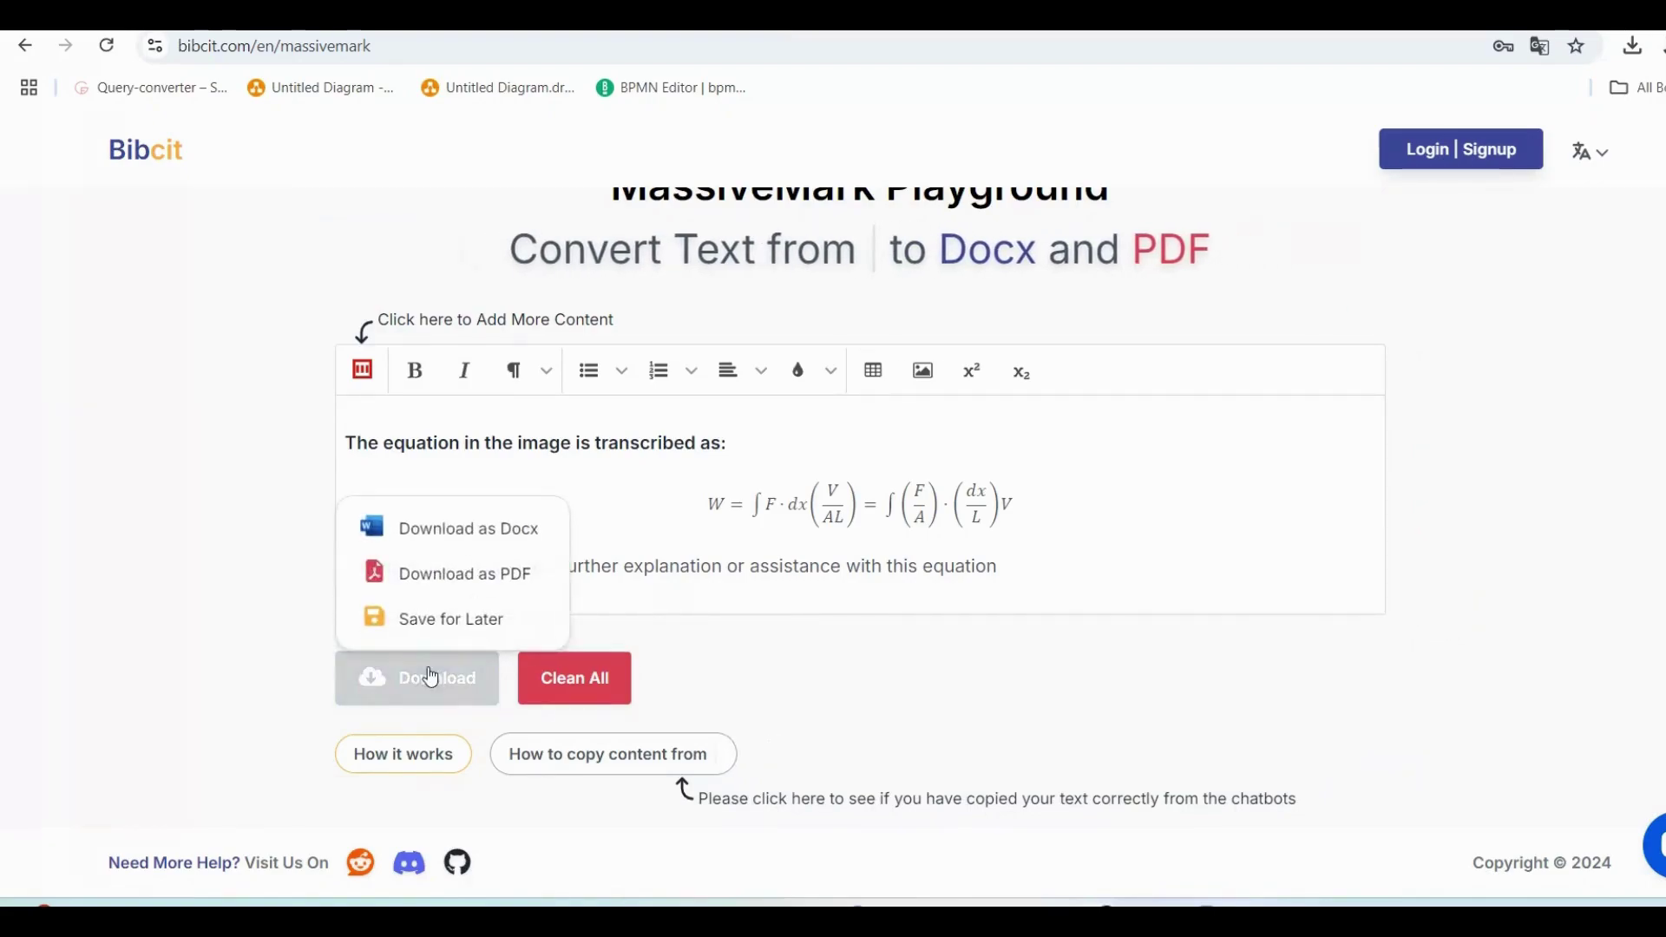
# Step: Sign in to the account and save the document as 'The equation in'
pyautogui.click(433, 623)
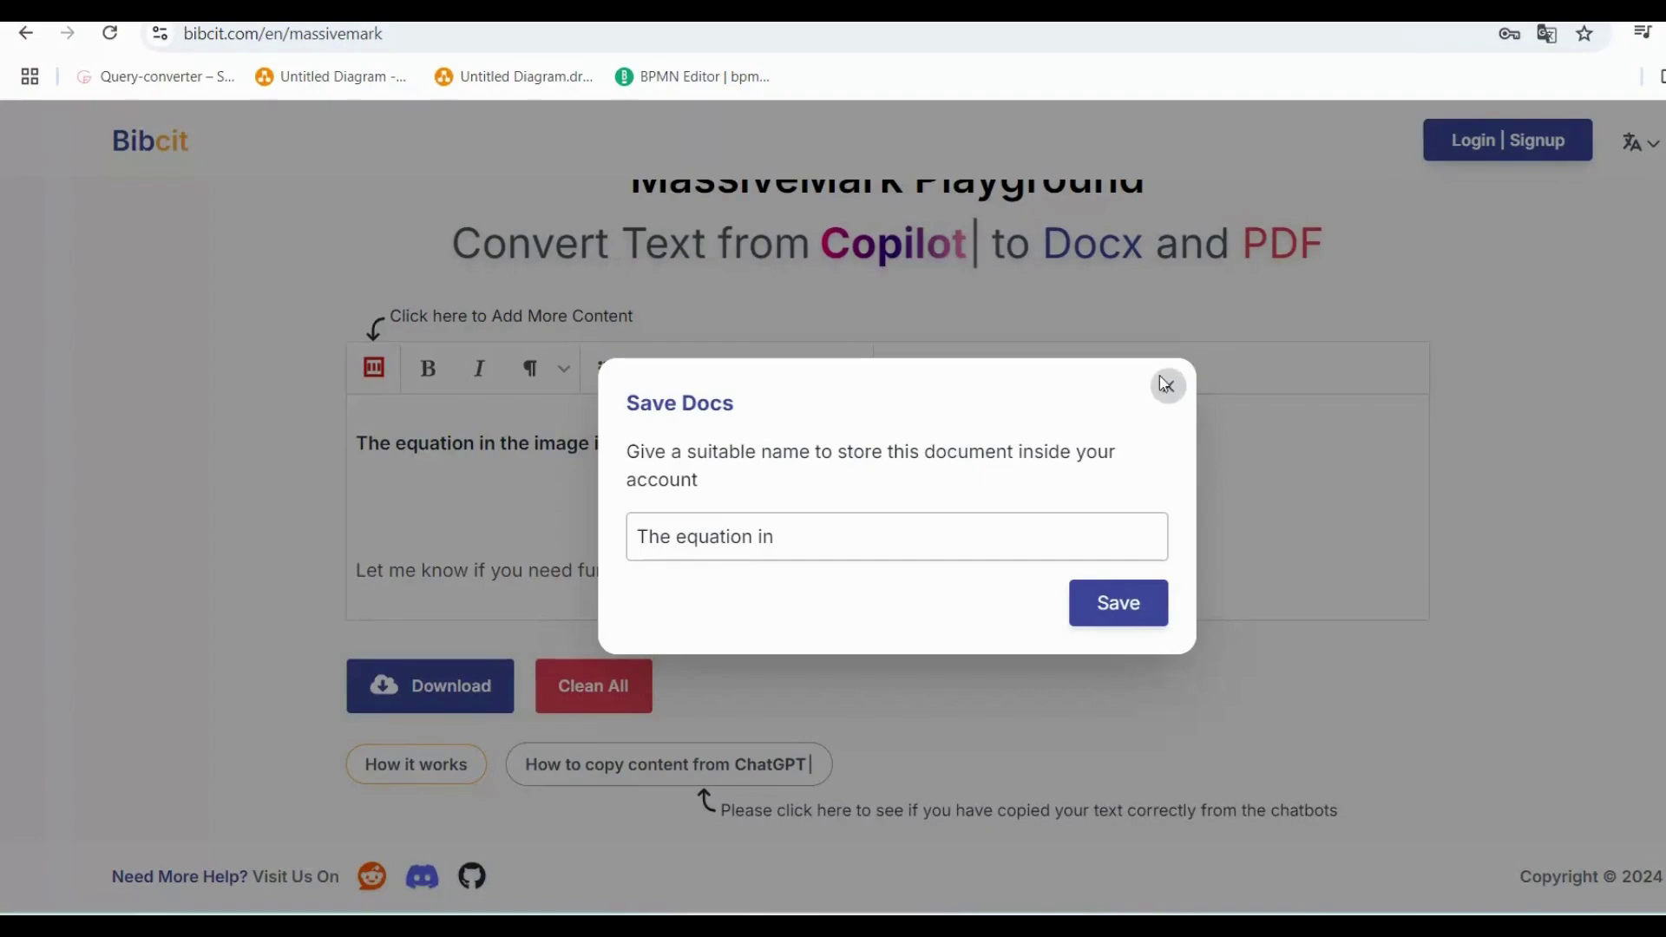
pyautogui.click(1128, 384)
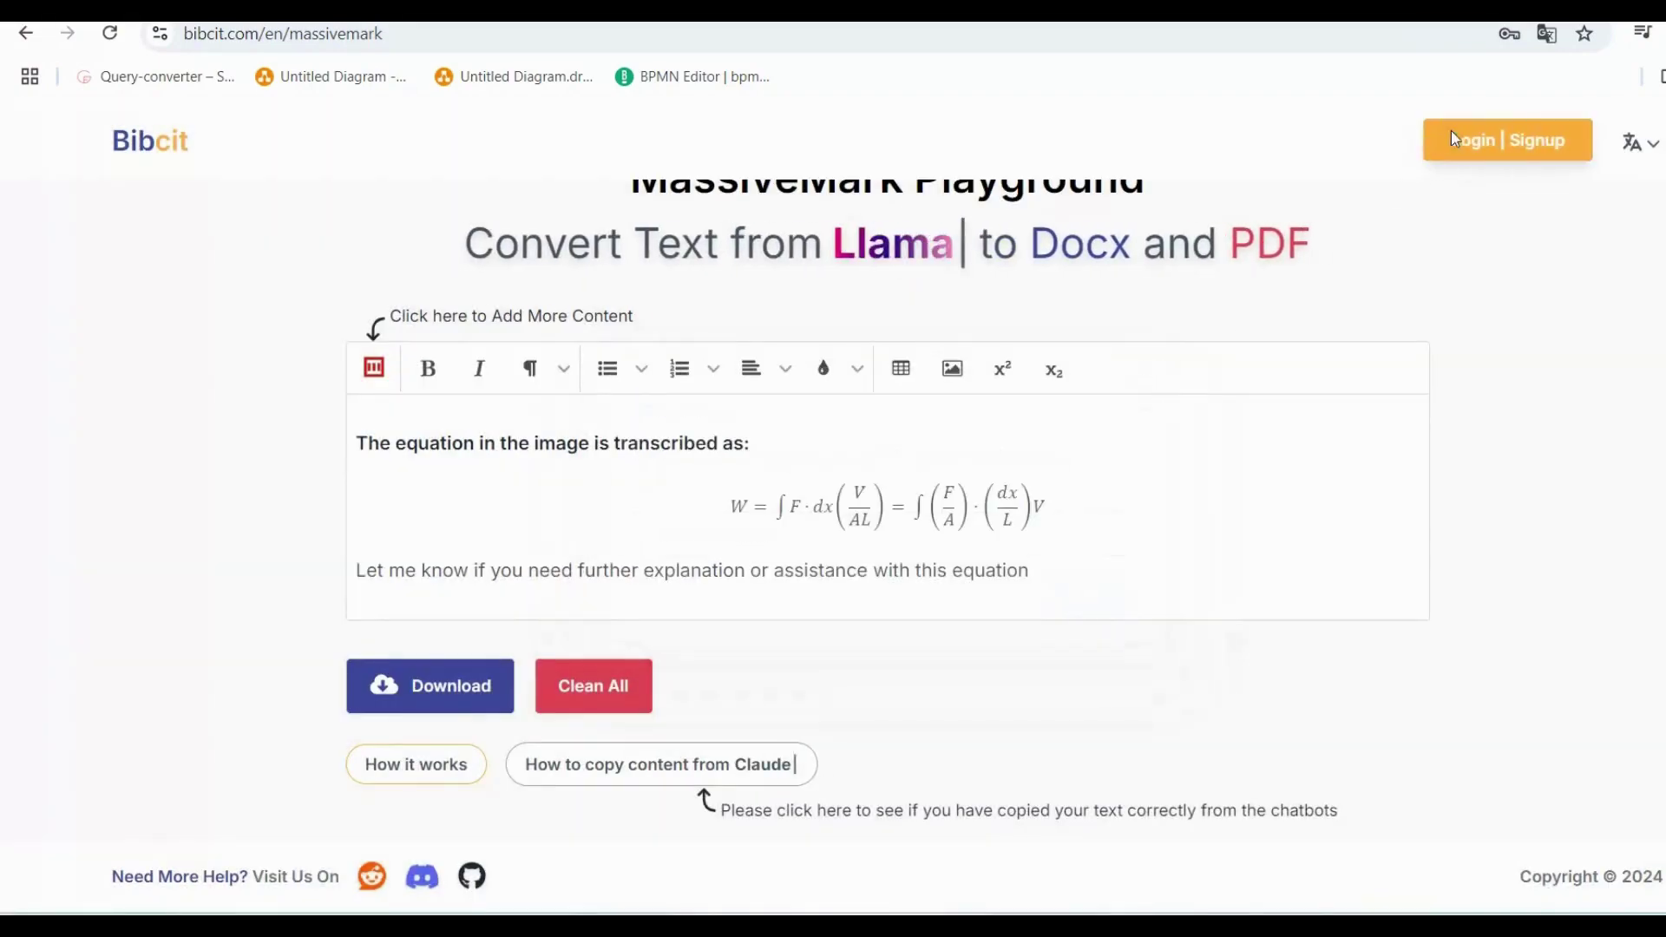
pyautogui.click(1454, 140)
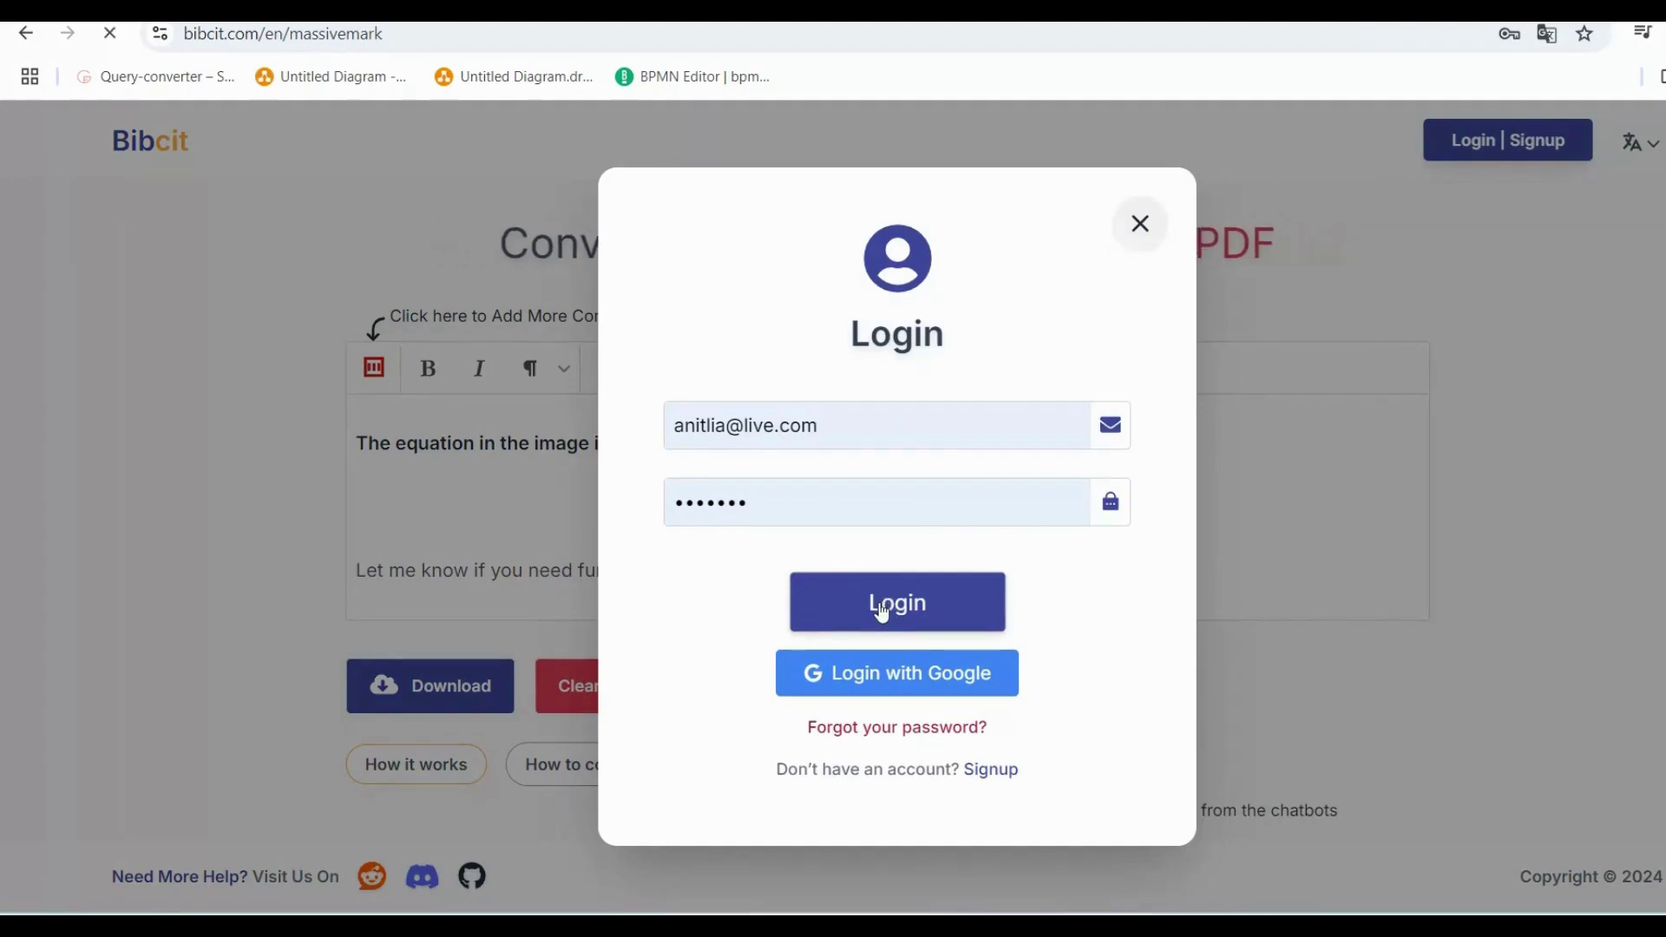
pyautogui.click(881, 614)
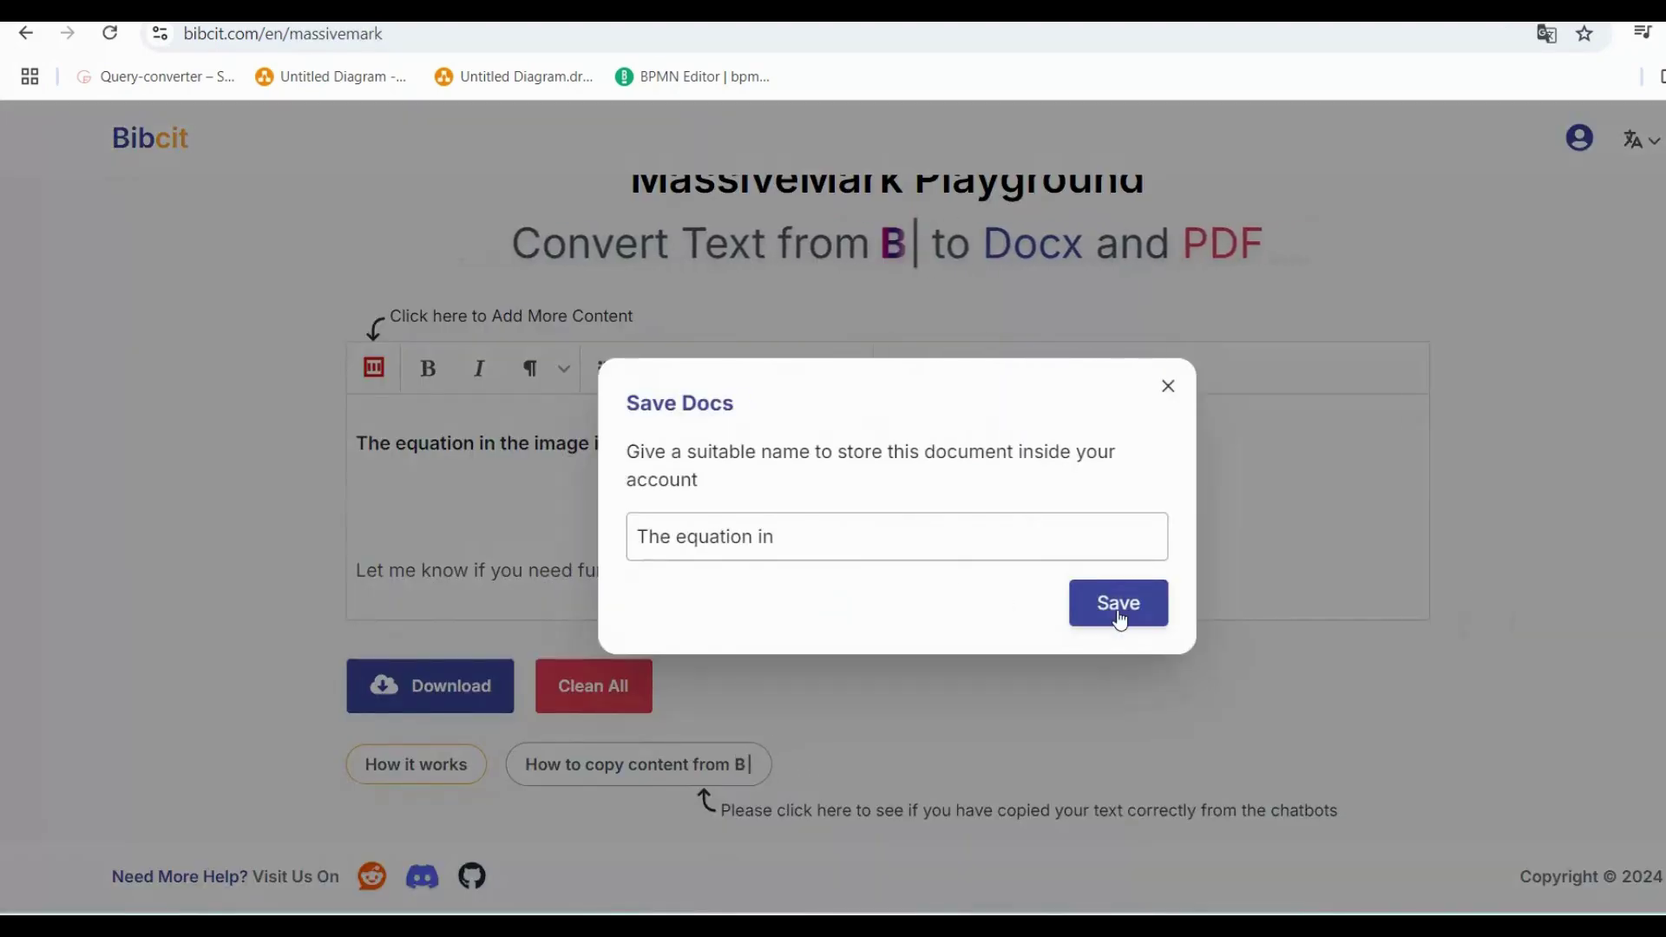
pyautogui.click(1118, 608)
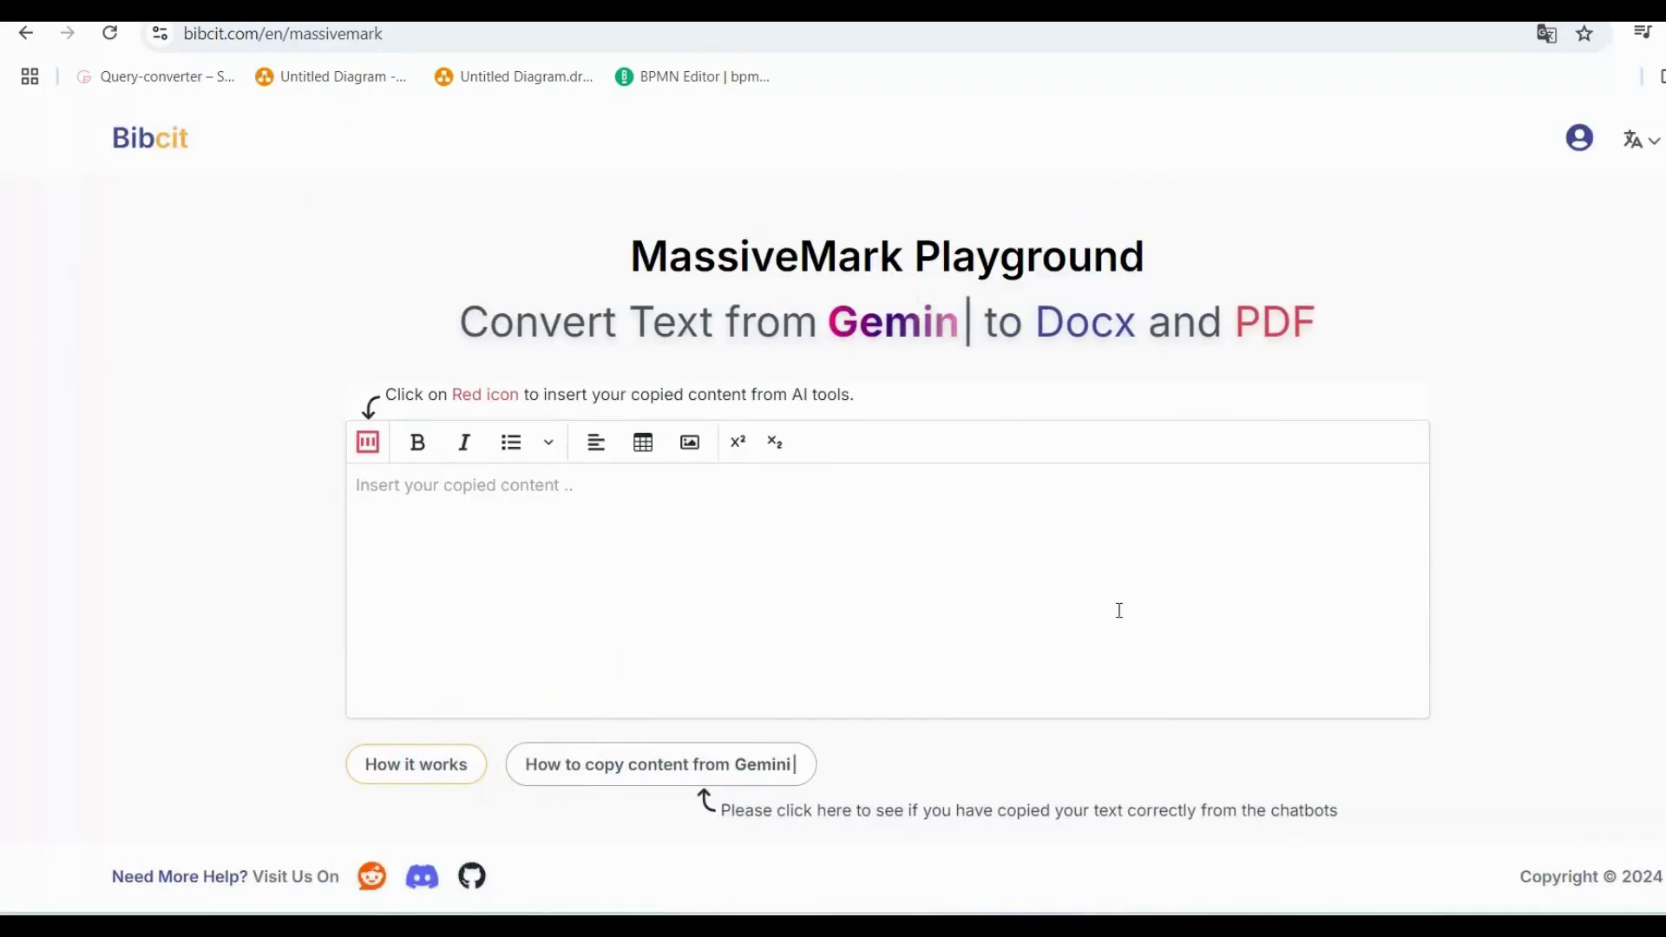
# Step: On My Dashboard, toggle 'The equation in' to shareable and copy its shareable link
pyautogui.click(1579, 137)
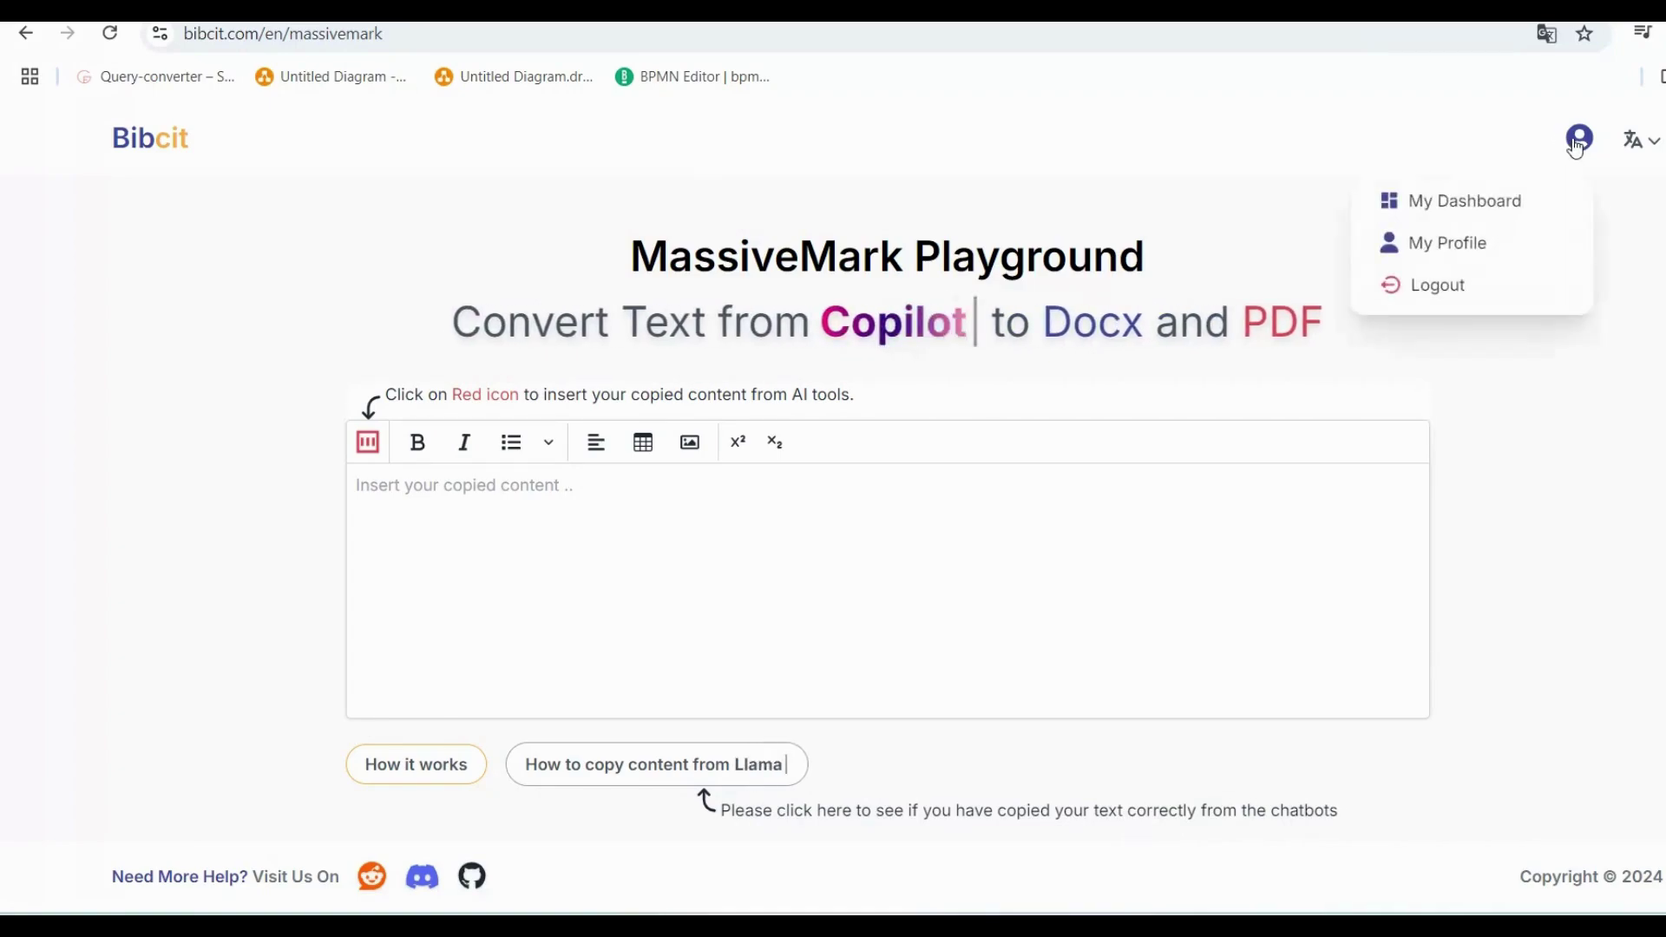
pyautogui.click(1470, 209)
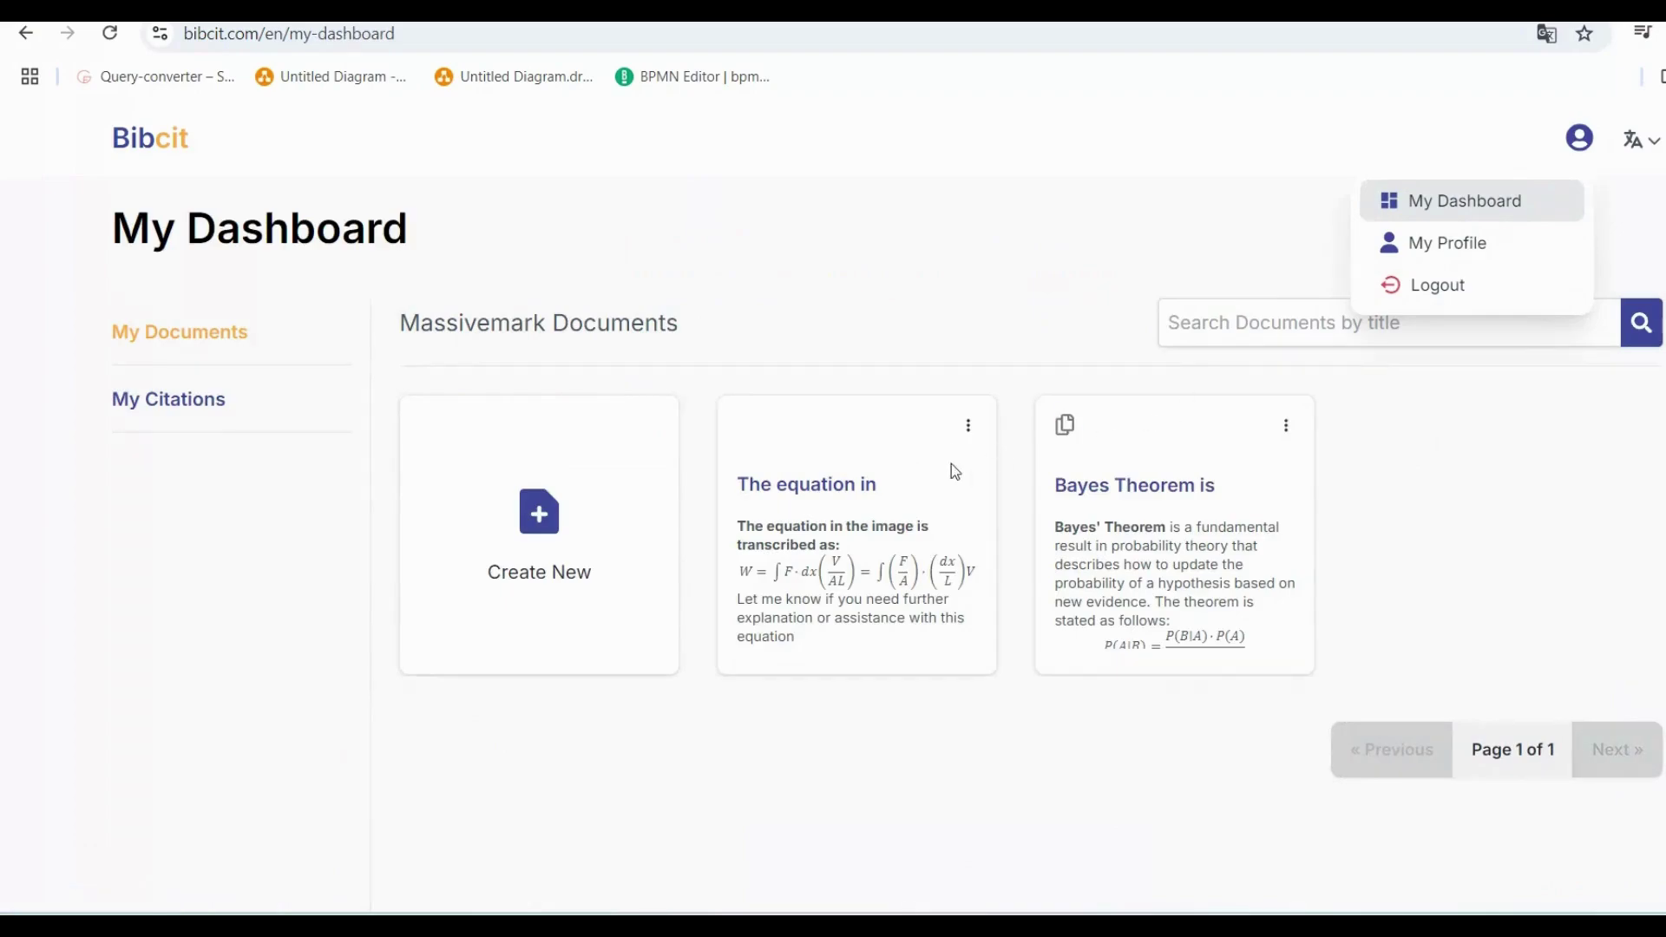
pyautogui.click(968, 426)
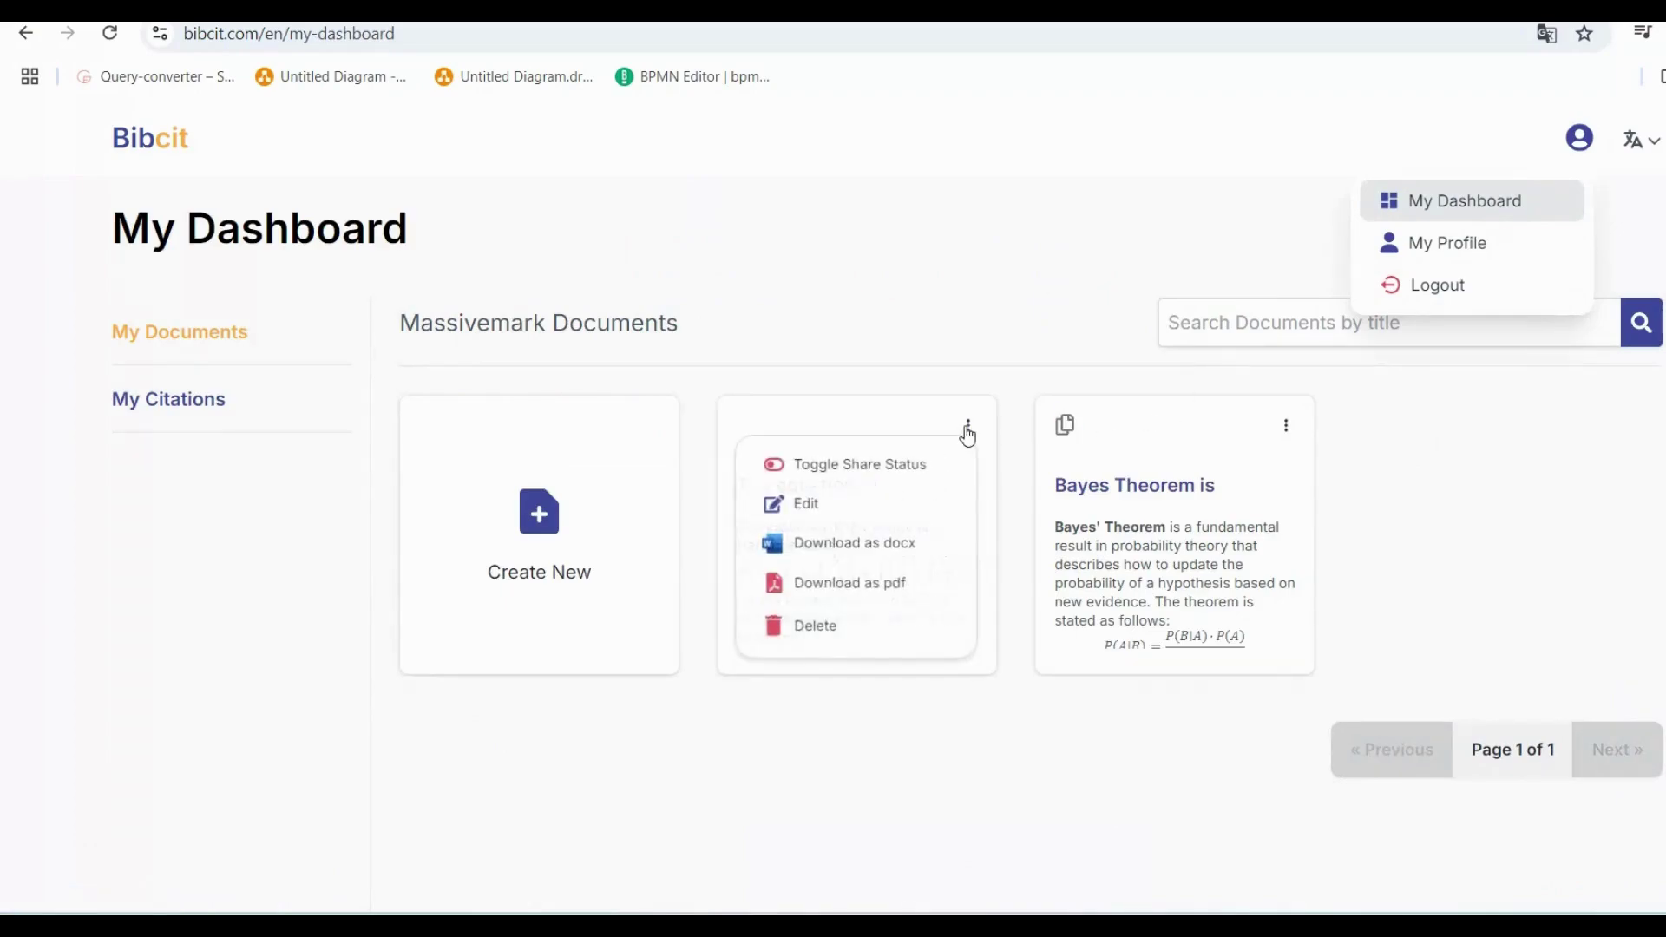
pyautogui.click(884, 471)
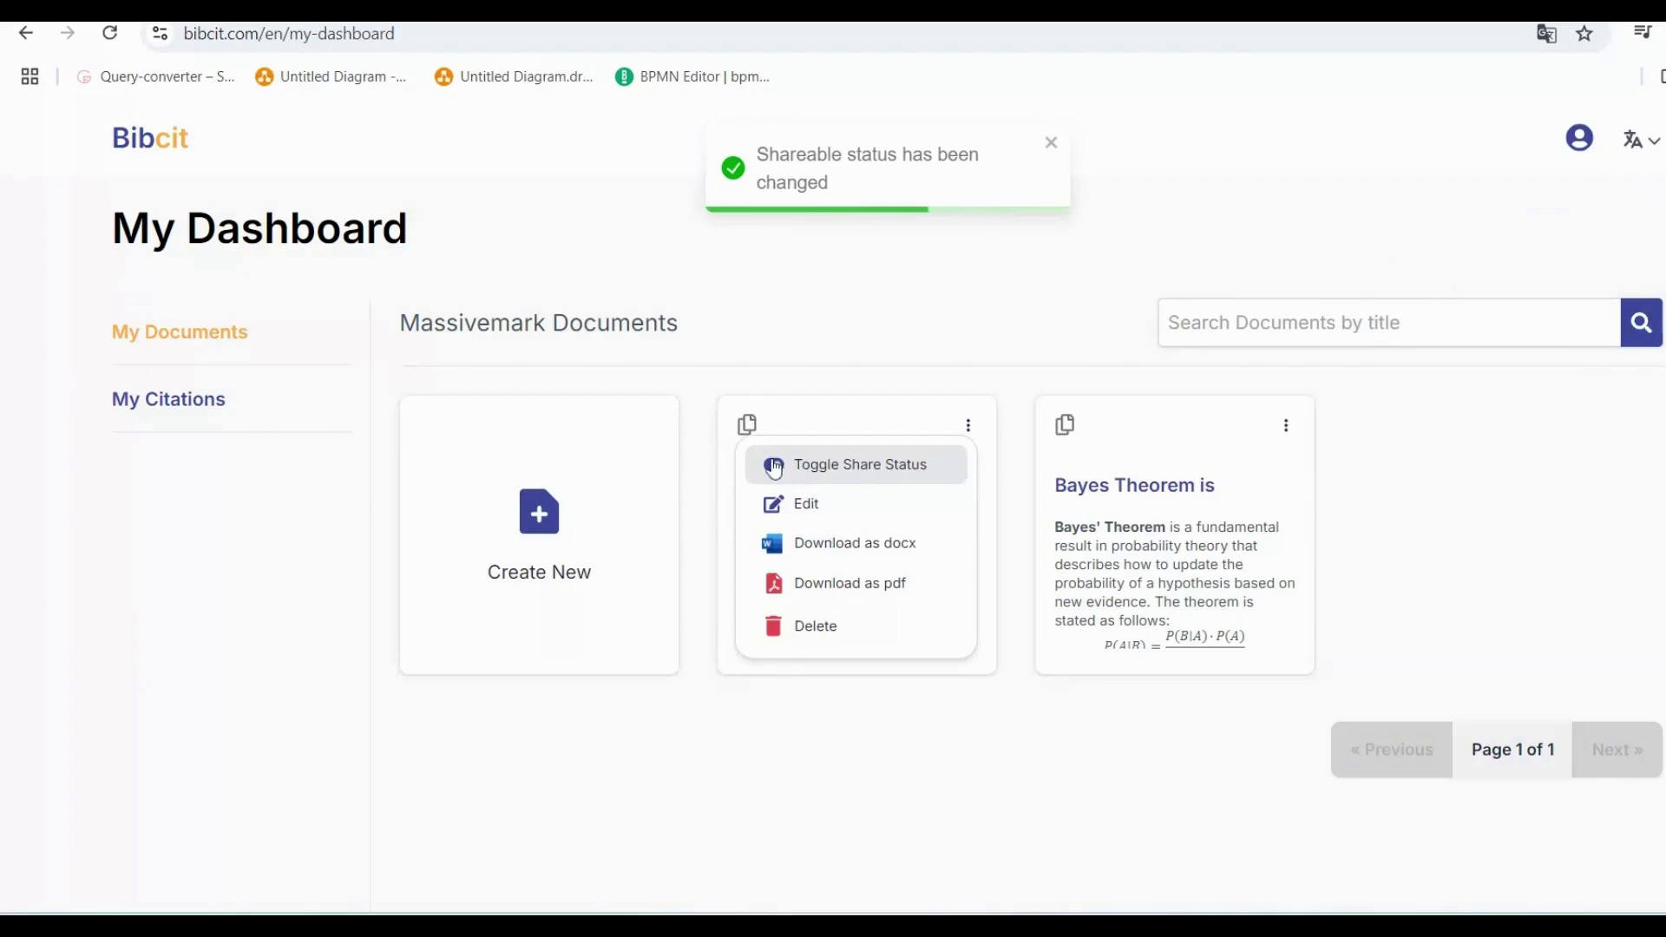
pyautogui.click(748, 429)
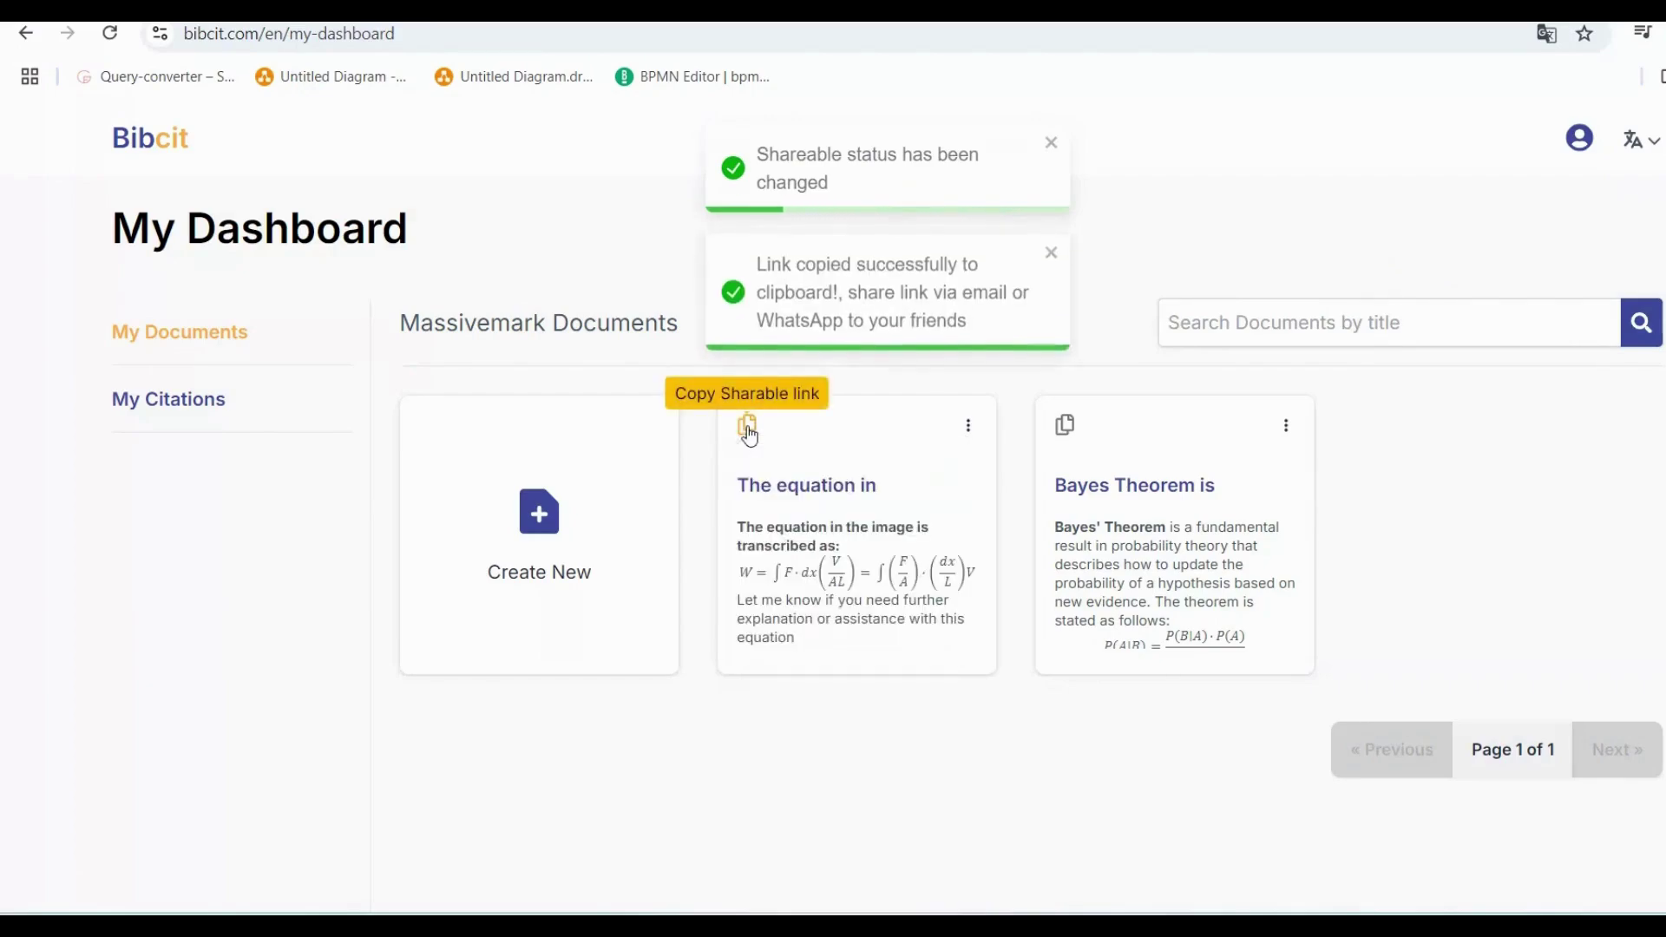
pyautogui.click(968, 427)
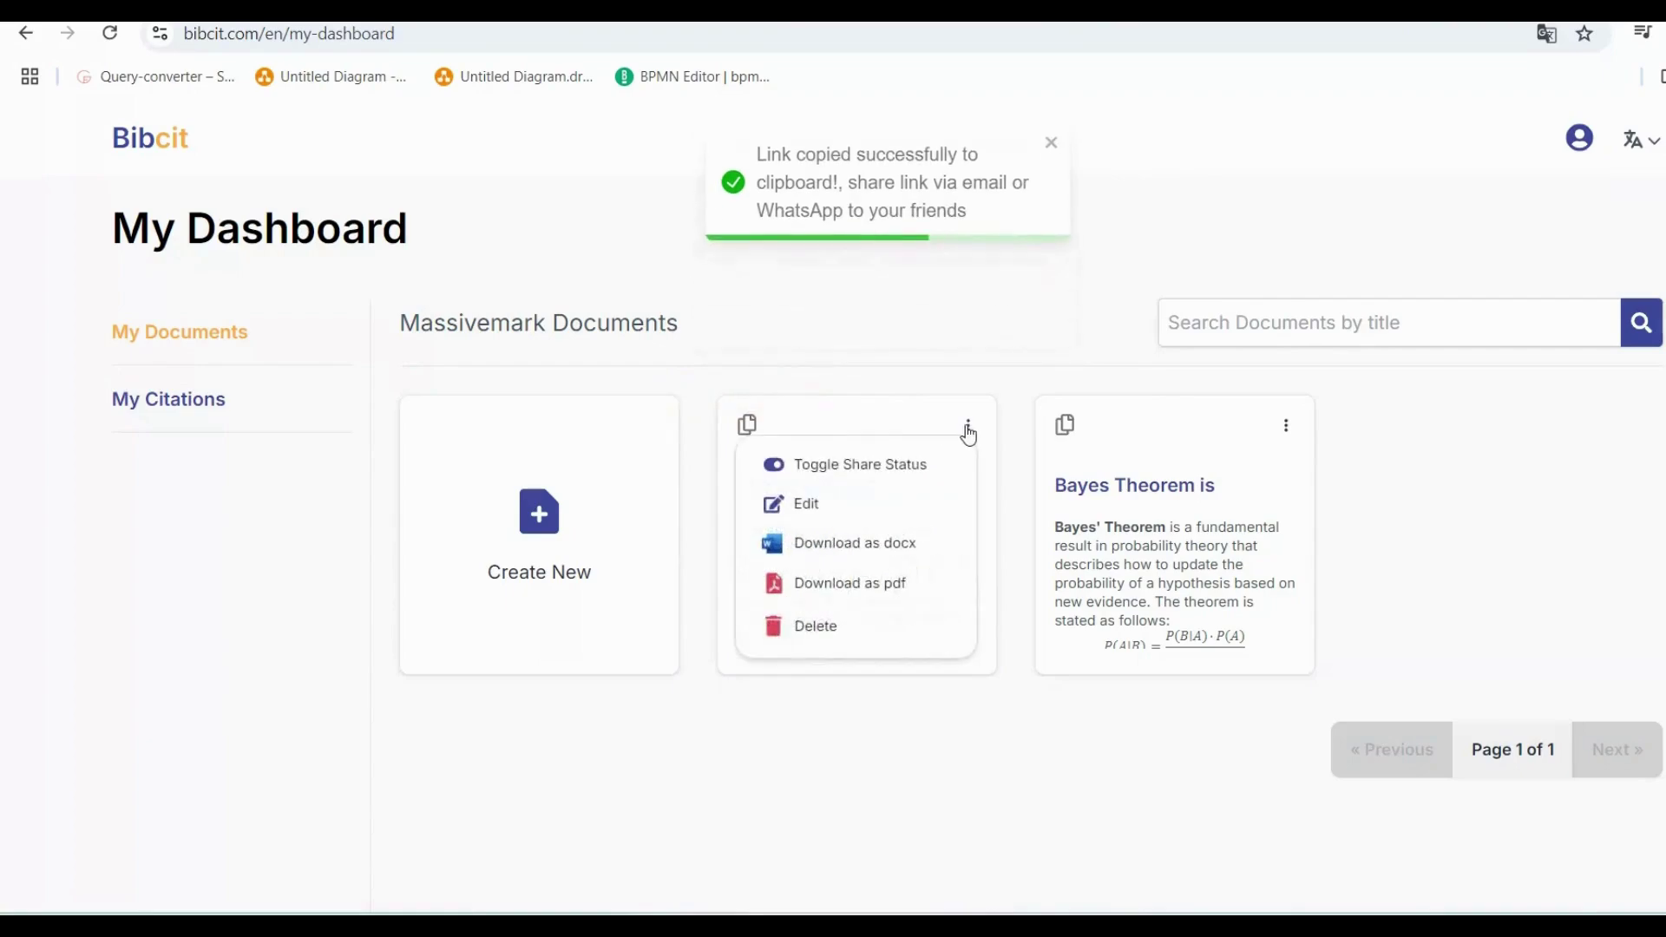
pyautogui.click(965, 432)
pyautogui.click(968, 427)
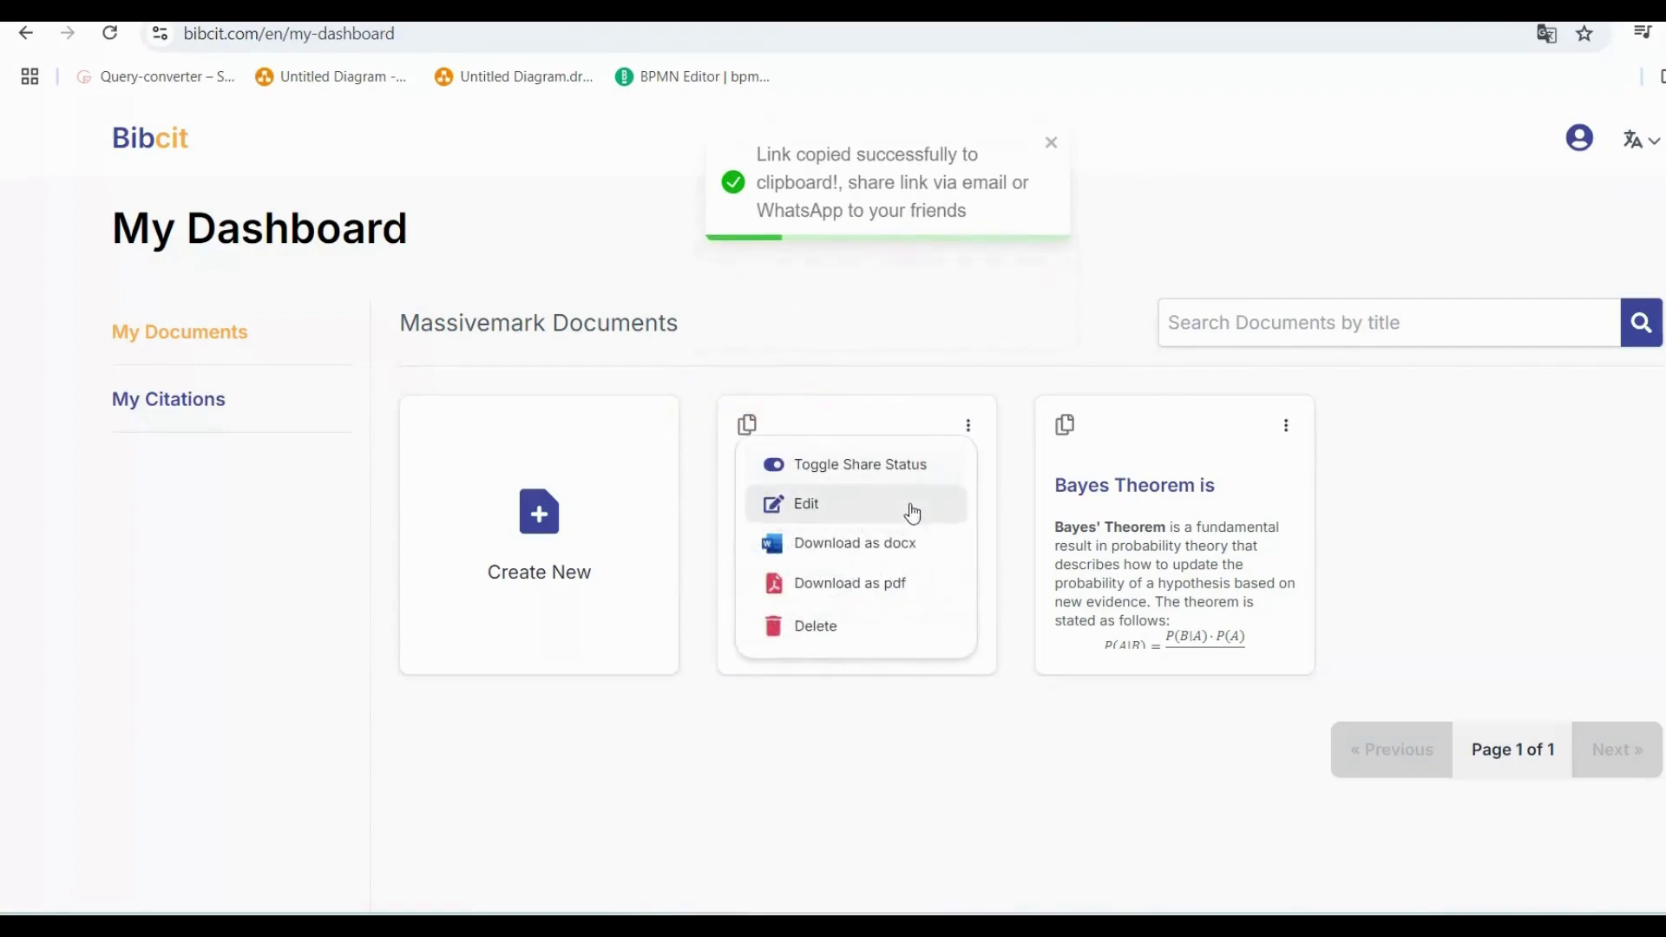
# Step: Download 'The equation in' as The_equation_in.docx and open it in Word
pyautogui.click(866, 552)
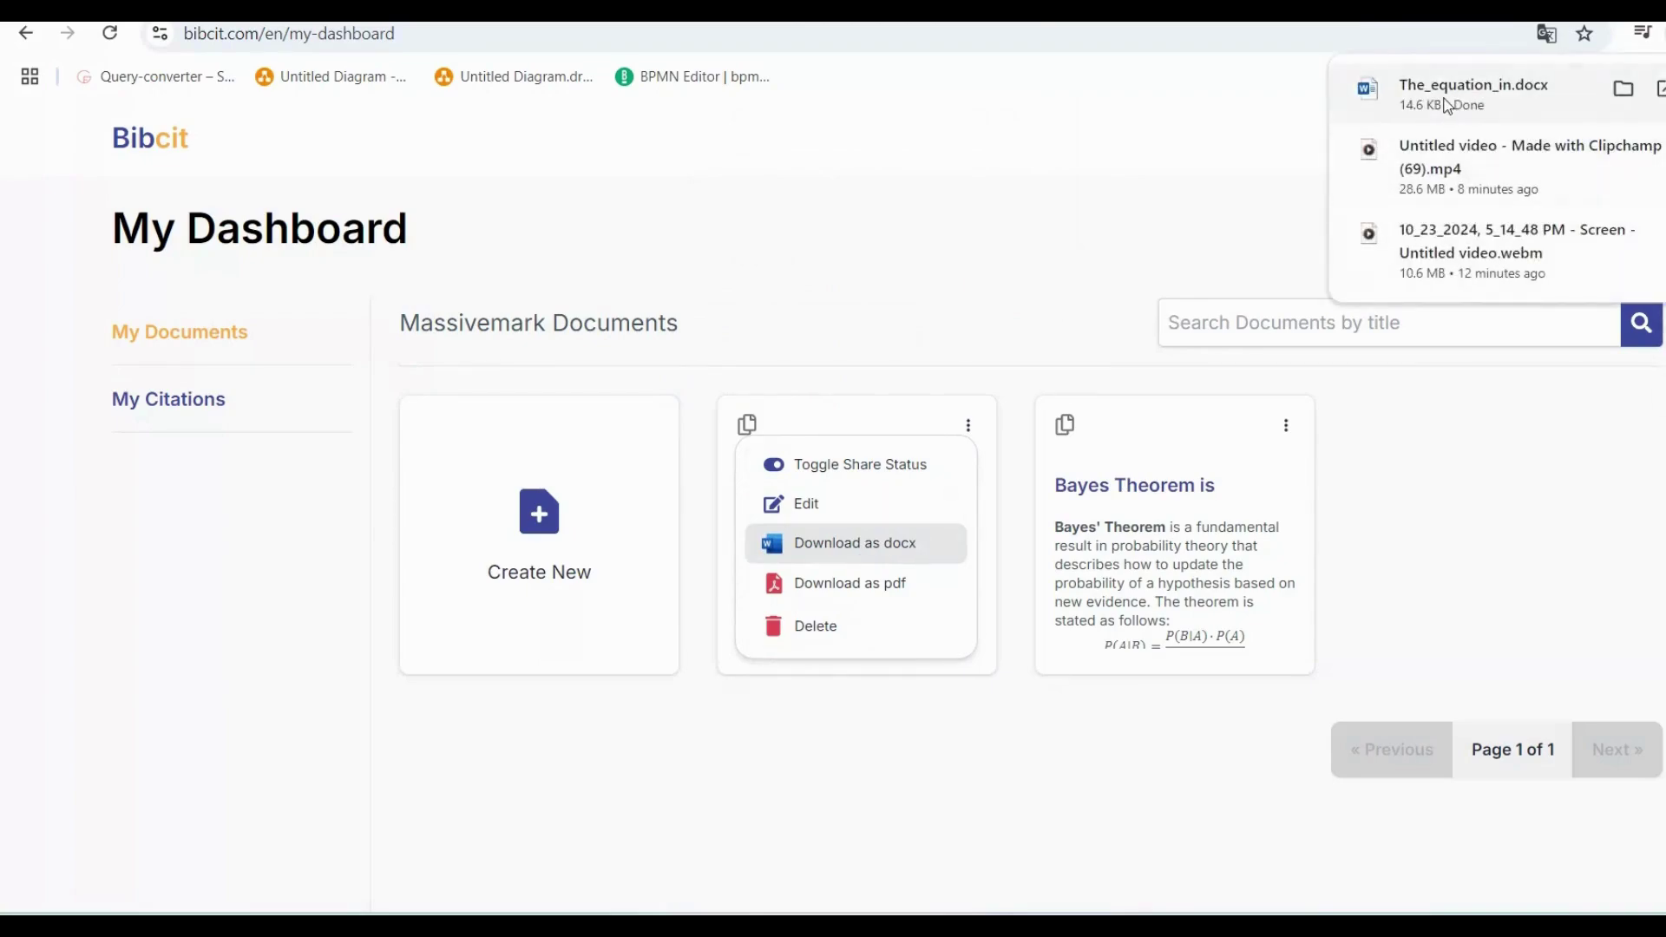
pyautogui.click(1453, 98)
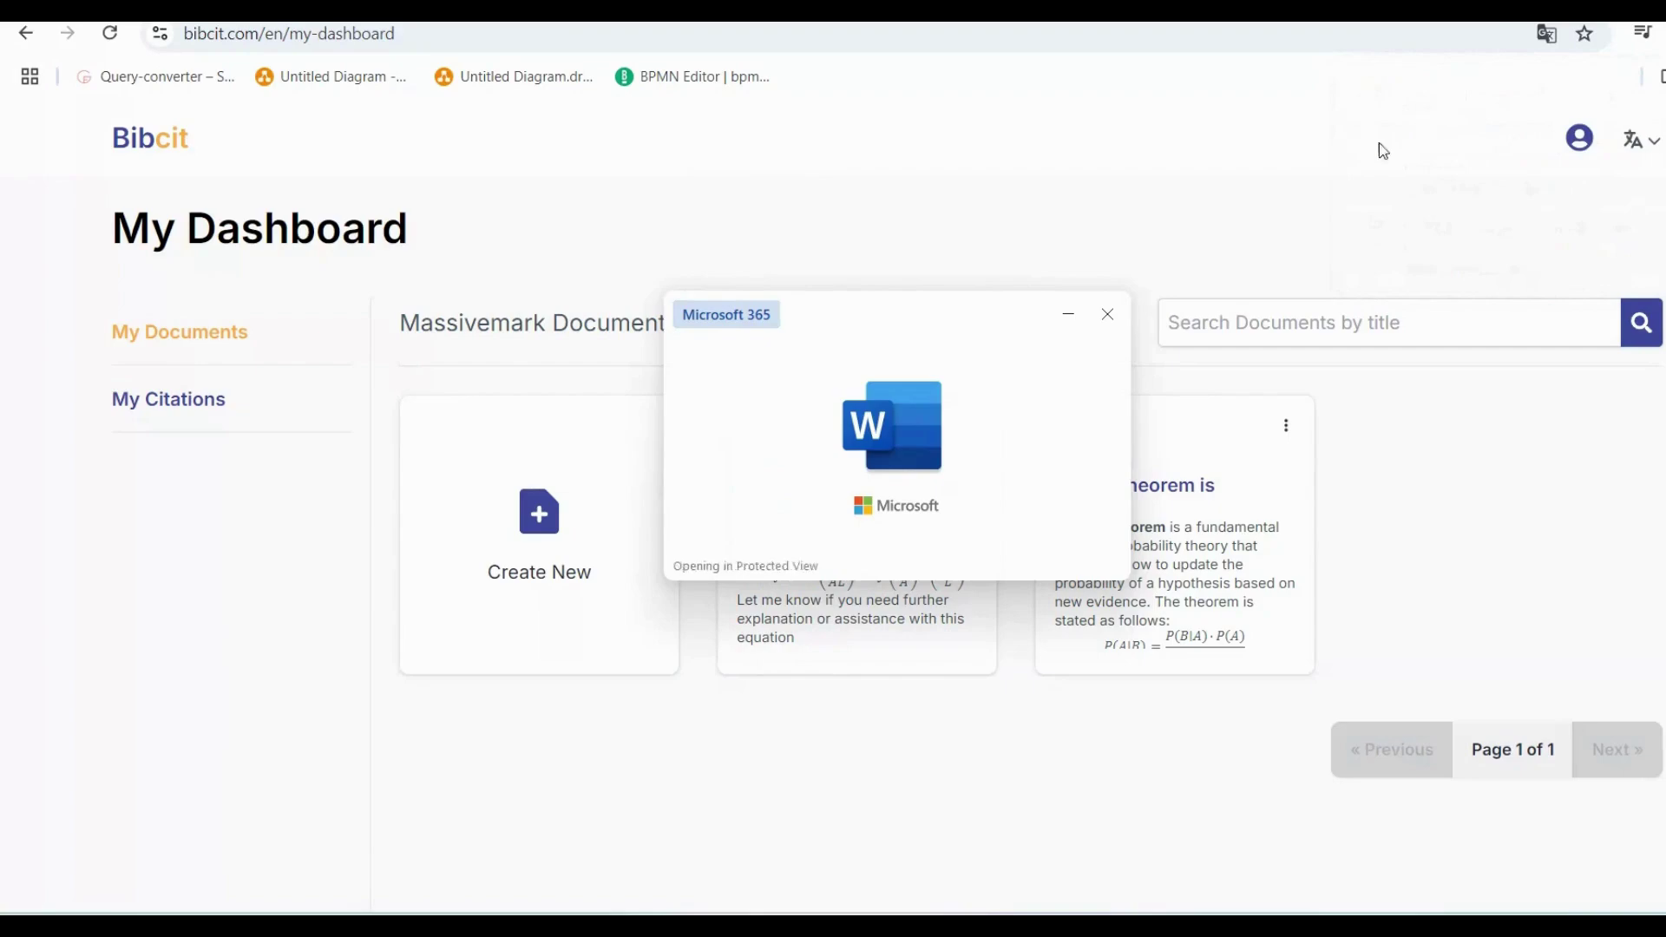